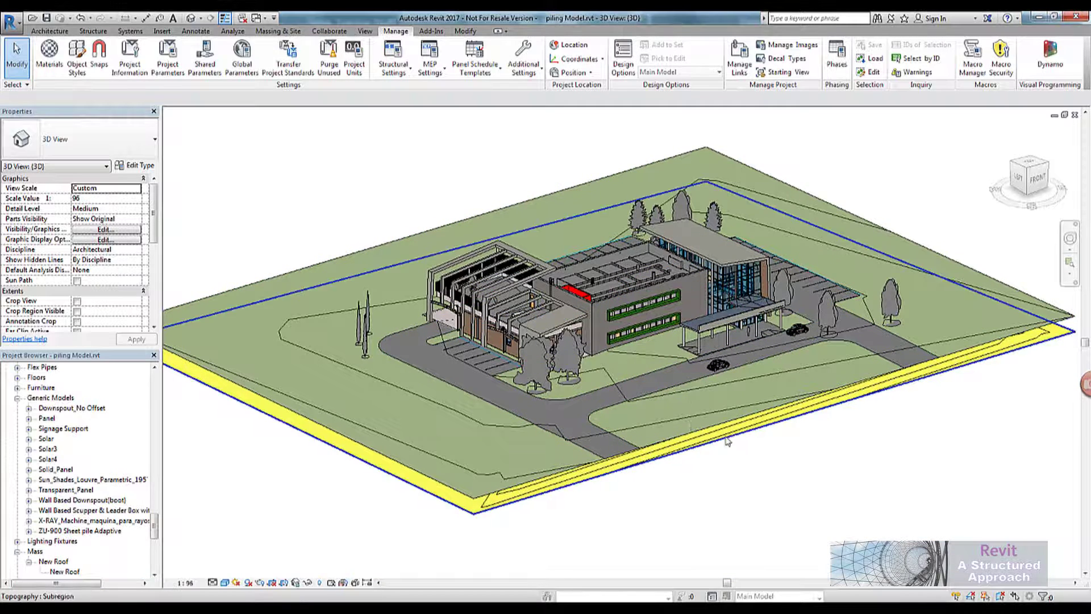
# - Orbit the 3D site view around the topography down to a near eye-level angle
pyautogui.keyDown('shift'); pyautogui.moveTo(711, 421); pyautogui.dragTo(752, 468, button='middle'); pyautogui.keyUp('shift')
pyautogui.keyDown('shift'); pyautogui.moveTo(733, 433); pyautogui.dragTo(335, 361, button='middle'); pyautogui.keyUp('shift')
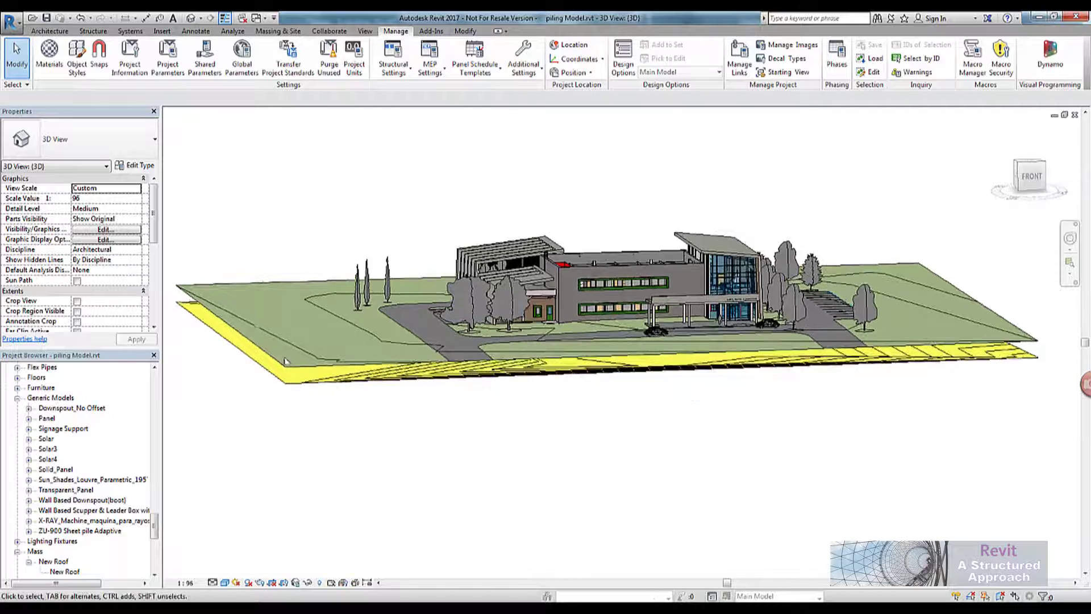
pyautogui.scroll(4, 329, 358)
pyautogui.click(350, 377)
pyautogui.keyDown('shift'); pyautogui.moveTo(638, 462); pyautogui.dragTo(641, 517, button='middle'); pyautogui.keyUp('shift')
pyautogui.scroll(3, 520, 384)
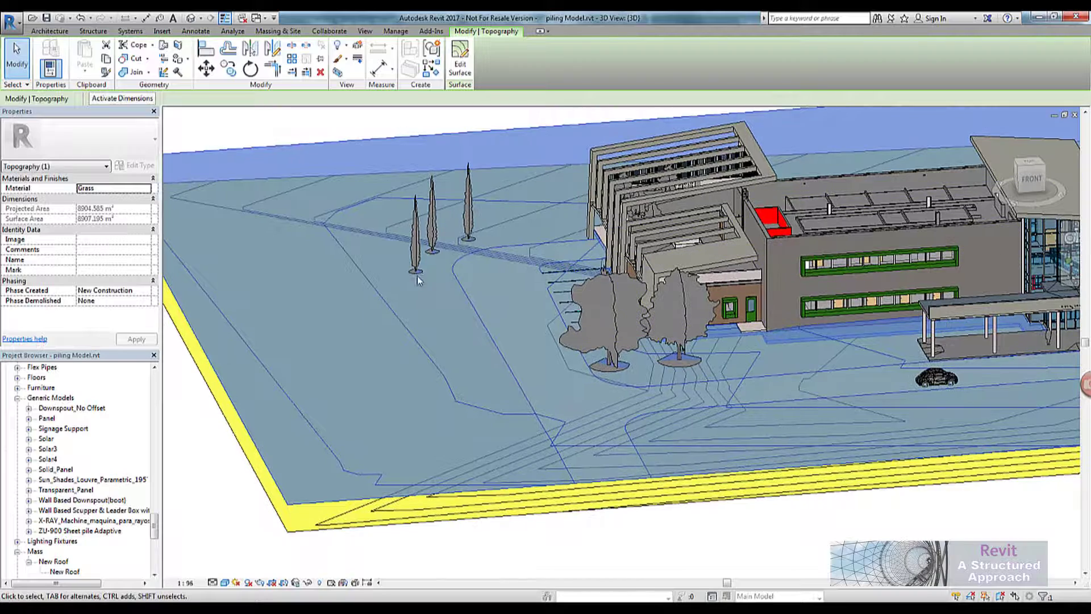
pyautogui.keyDown('shift'); pyautogui.moveTo(459, 303); pyautogui.dragTo(443, 328, button='middle'); pyautogui.keyUp('shift')
pyautogui.keyDown('shift'); pyautogui.moveTo(563, 208); pyautogui.dragTo(546, 219, button='middle'); pyautogui.keyUp('shift')
pyautogui.keyDown('shift'); pyautogui.moveTo(562, 314); pyautogui.dragTo(214, 383, button='middle'); pyautogui.keyUp('shift')
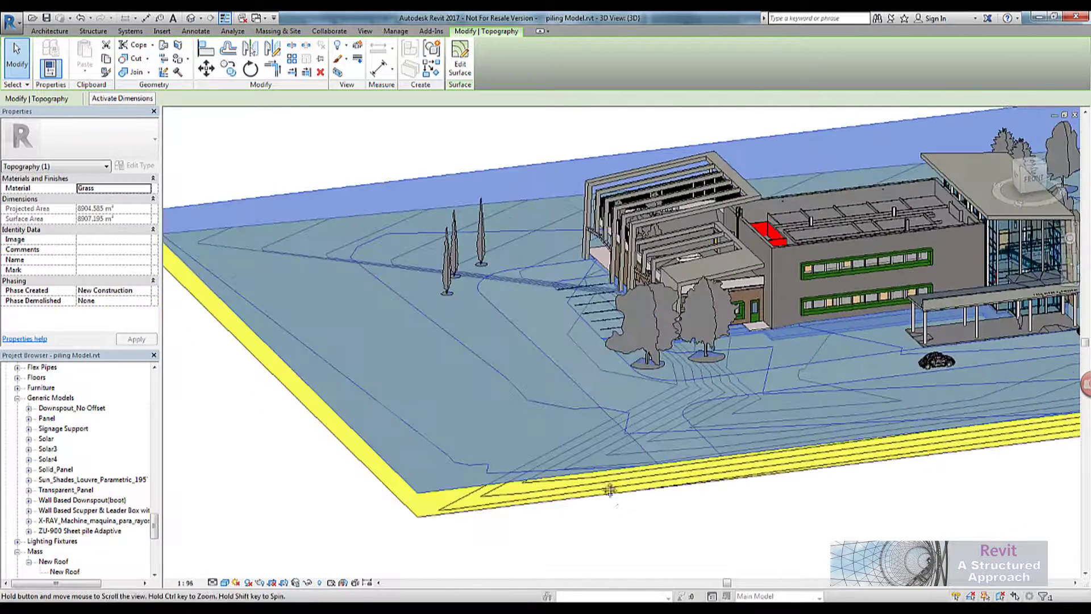
pyautogui.click(213, 383)
pyautogui.moveTo(154, 525); pyautogui.dragTo(158, 400)
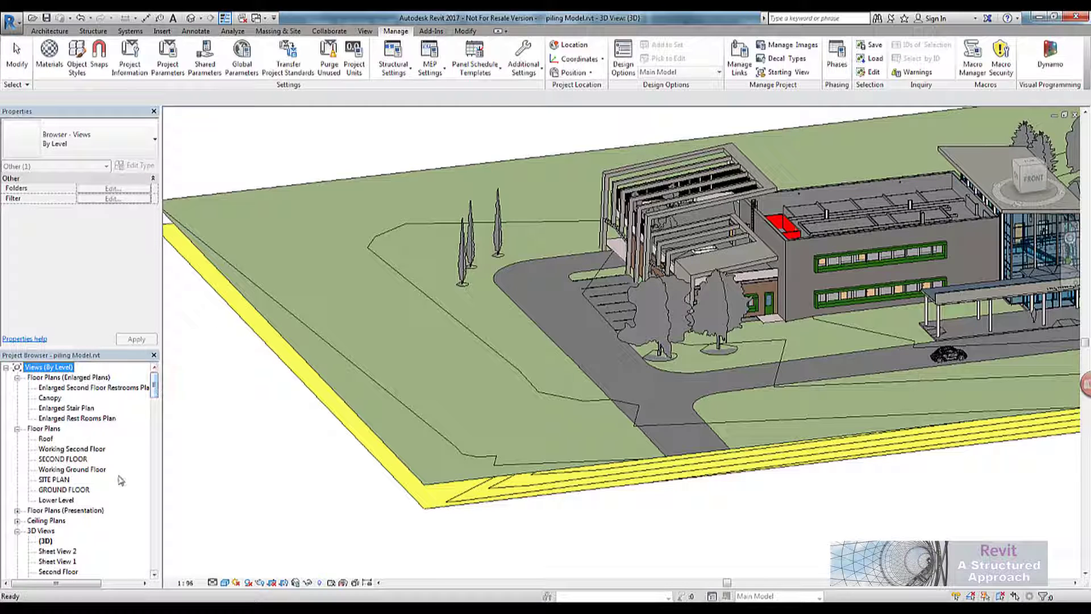
# - Open the SITE PLAN floor plan and zoom in on the area west of the building
pyautogui.click(55, 480)
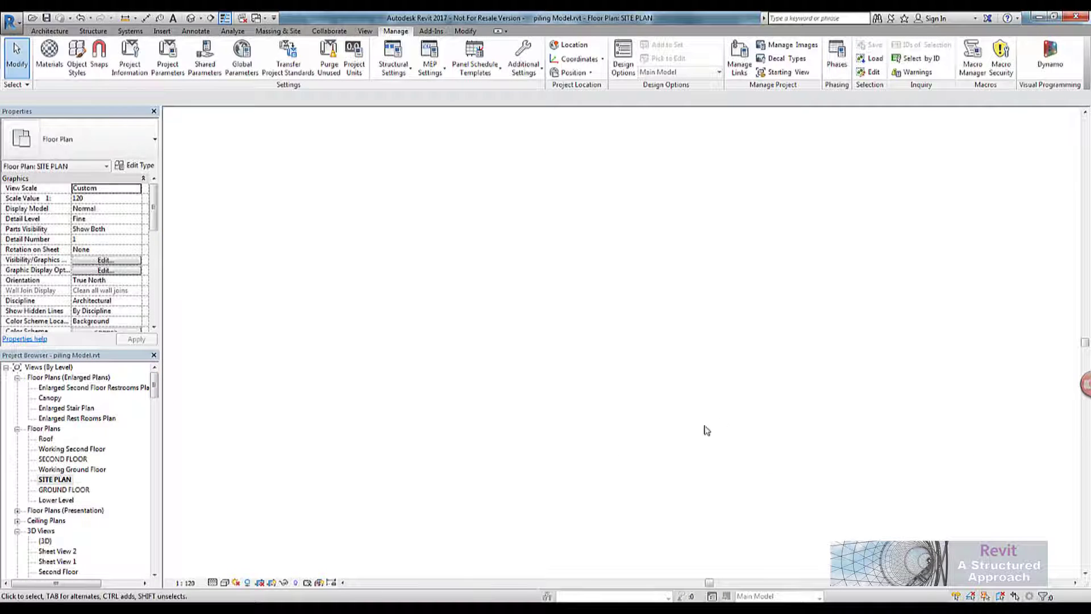
pyautogui.moveTo(477, 391); pyautogui.dragTo(484, 397, button='middle')
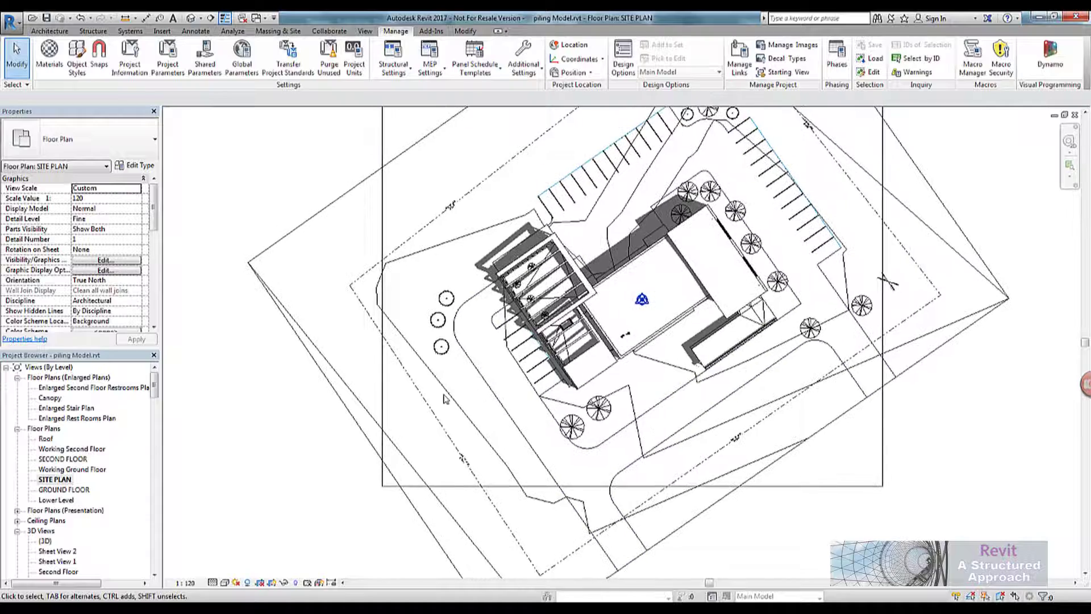
pyautogui.scroll(5, 406, 448)
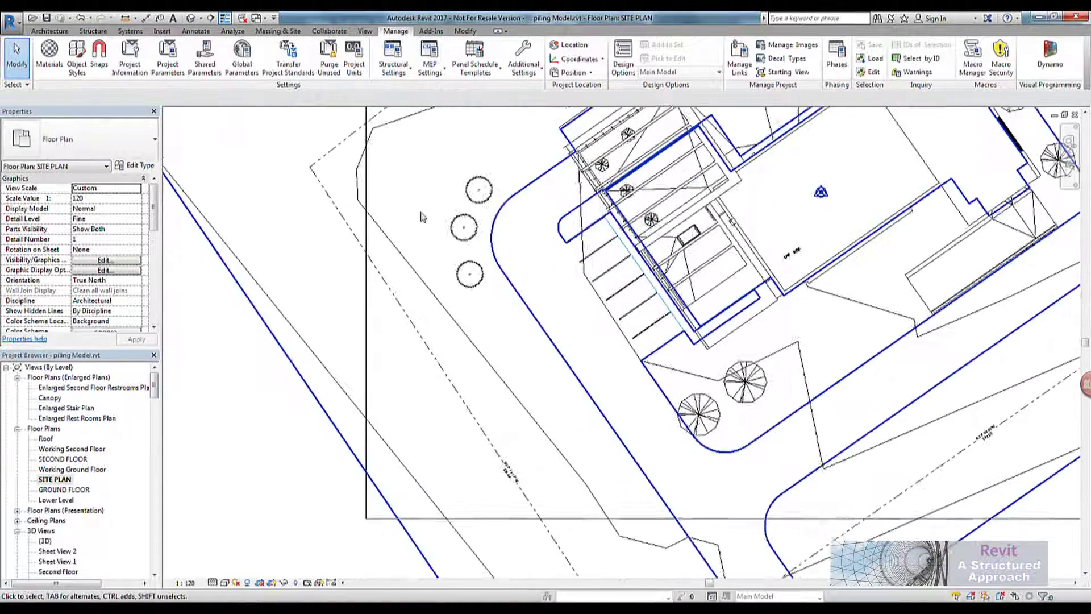
pyautogui.click(50, 30)
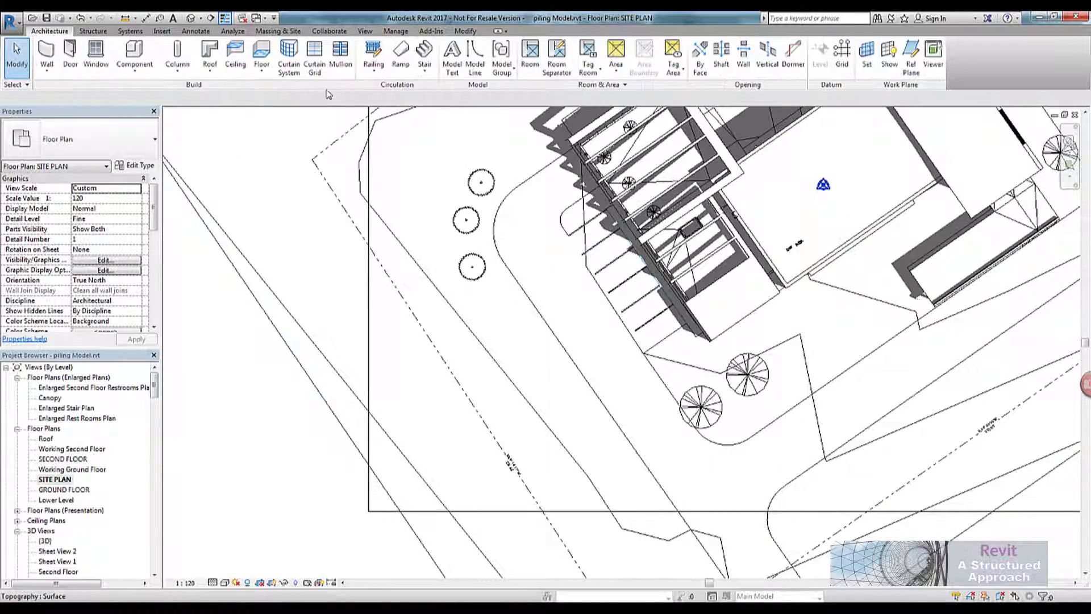
# - Draw a straight model line running past the three trees
pyautogui.click(475, 67)
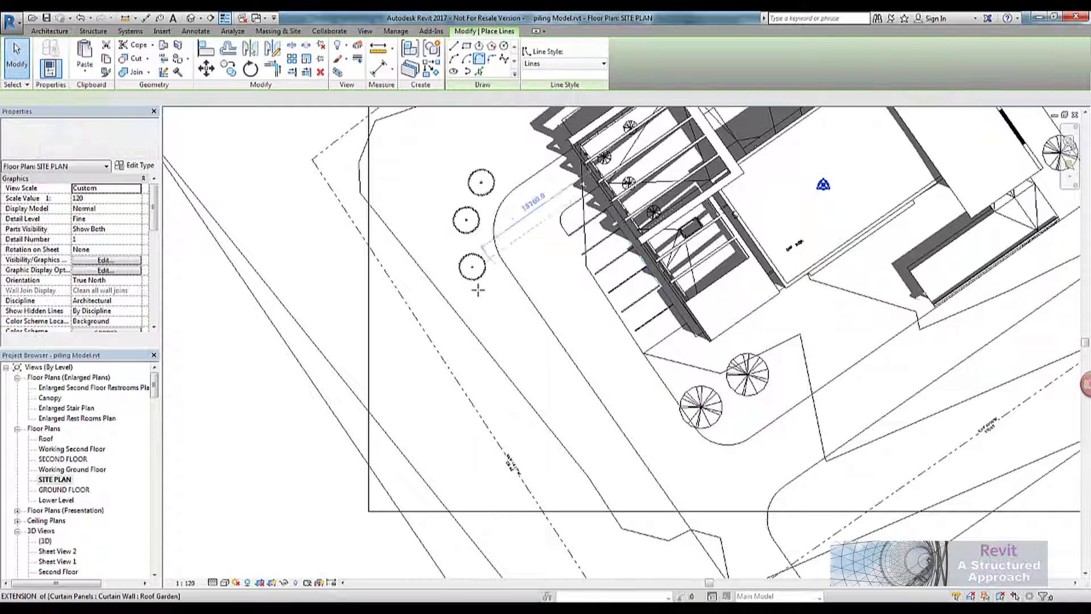
pyautogui.scroll(-1, 511, 352)
pyautogui.scroll(-1, 529, 375)
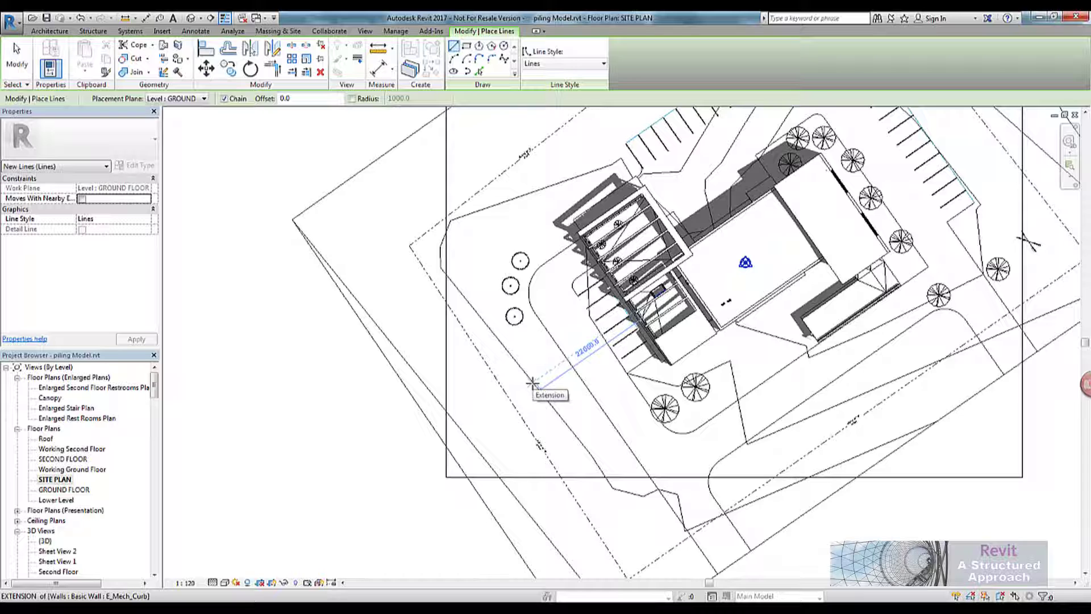
pyautogui.scroll(1, 522, 383)
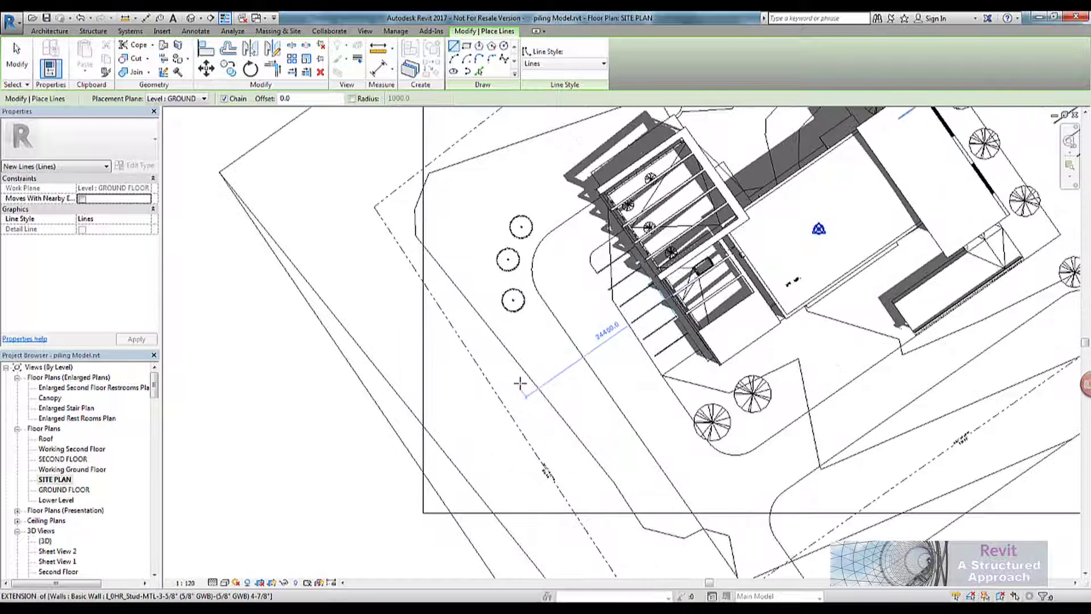
pyautogui.scroll(1, 520, 383)
pyautogui.click(594, 373)
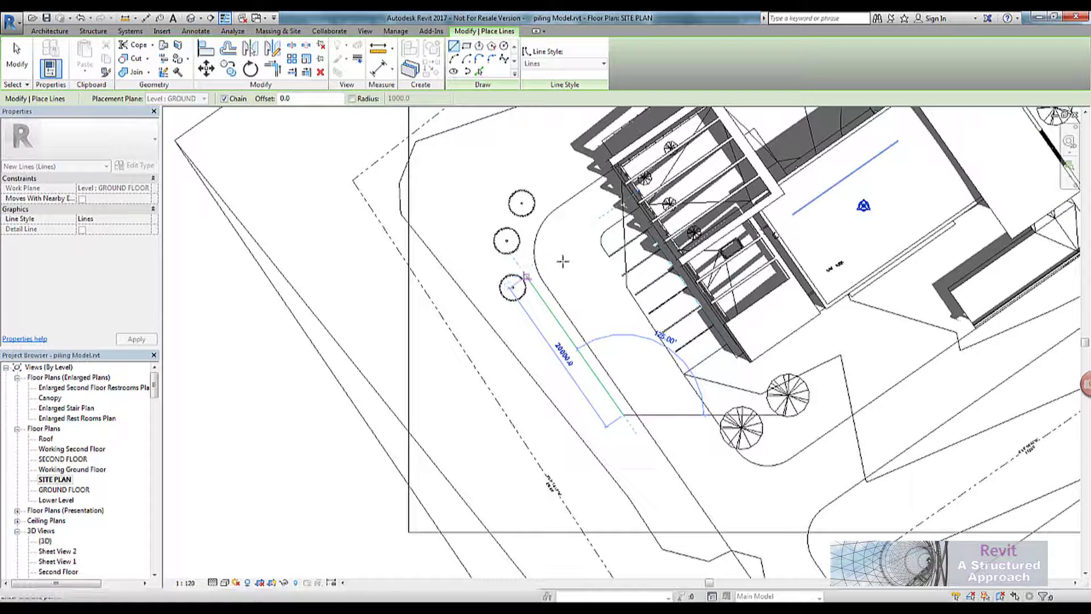
pyautogui.scroll(4, 563, 261)
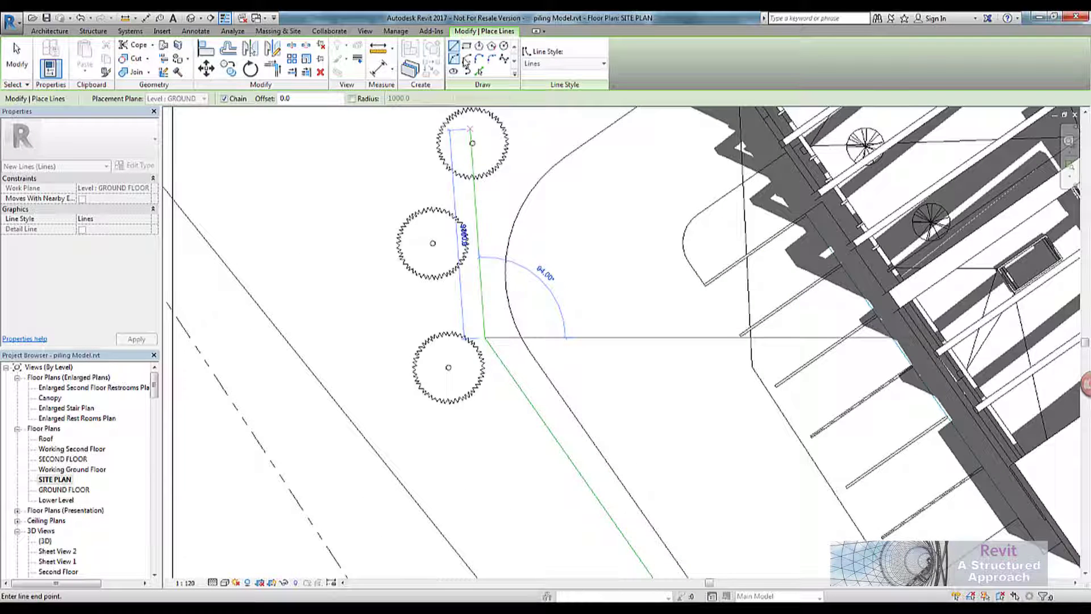
# - Continue the path with tangent end arcs toward the building and finish the line
pyautogui.click(479, 62)
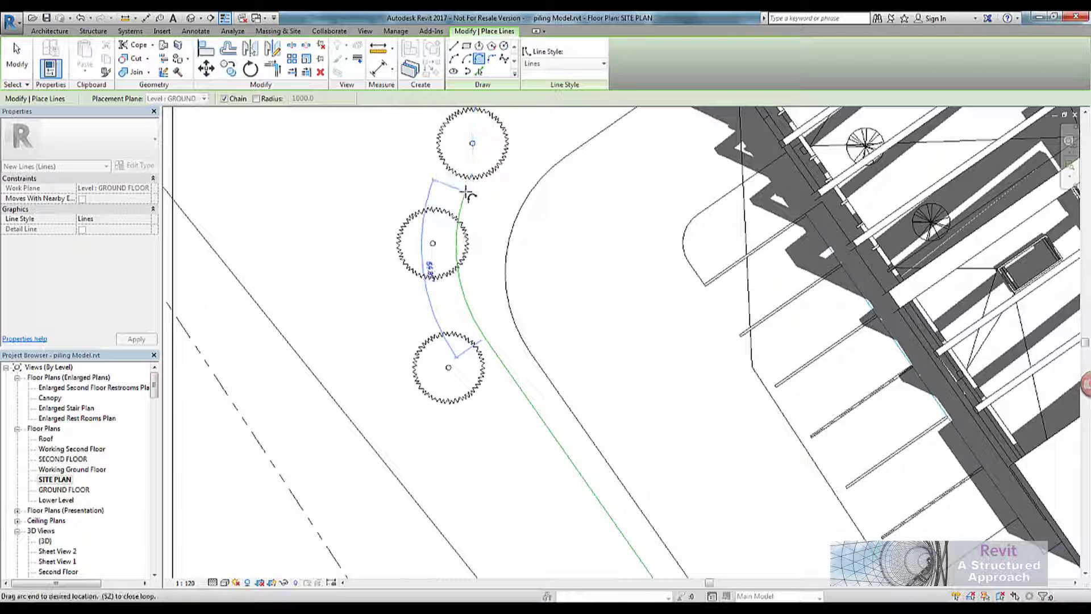
pyautogui.moveTo(527, 147); pyautogui.dragTo(559, 283, button='middle')
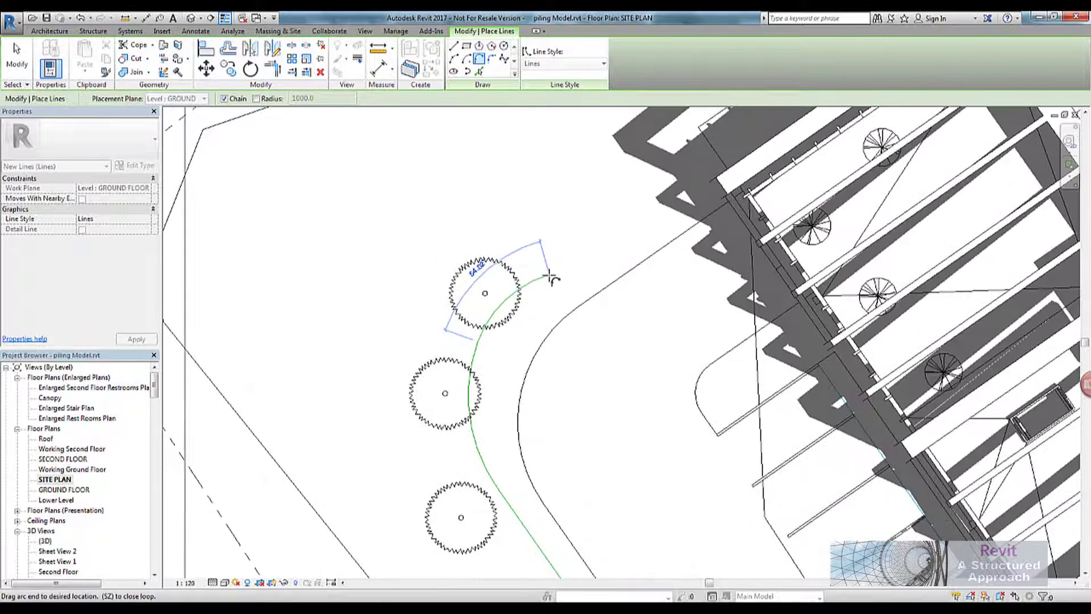
pyautogui.scroll(-3, 574, 261)
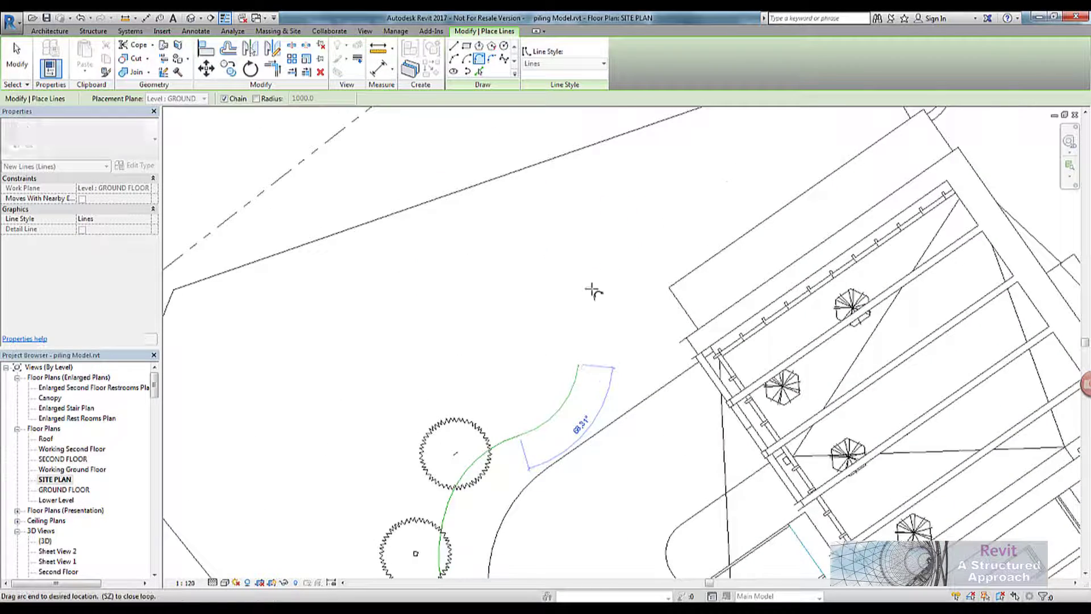
pyautogui.scroll(3, 591, 287)
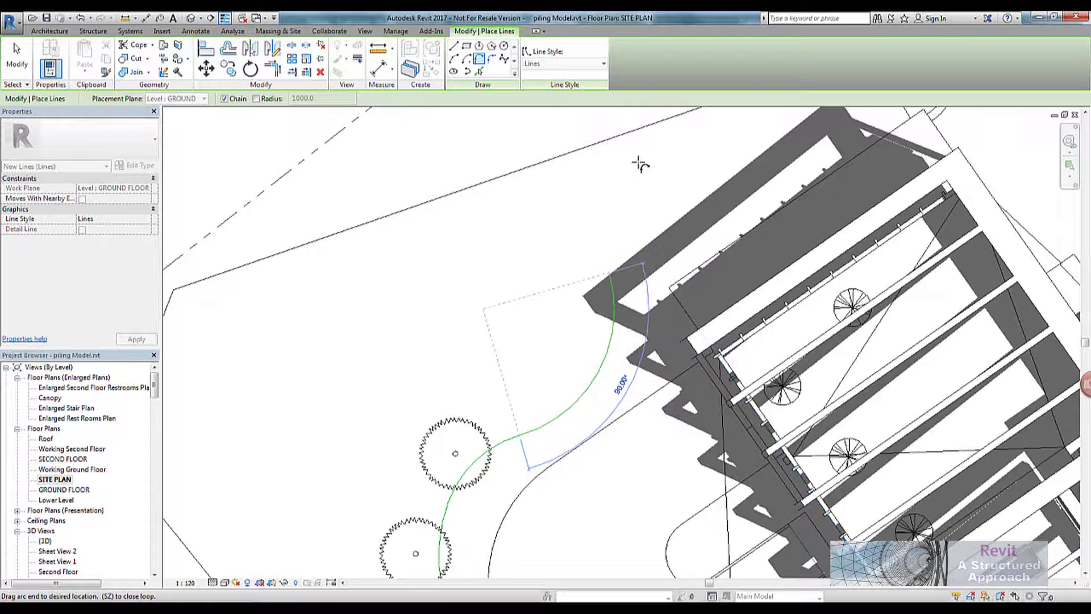
pyautogui.click(612, 190)
pyautogui.press('Escape')
pyautogui.press('Escape')
# - Zoom out the site plan and switch to the default 3D view
pyautogui.scroll(-3, 627, 196)
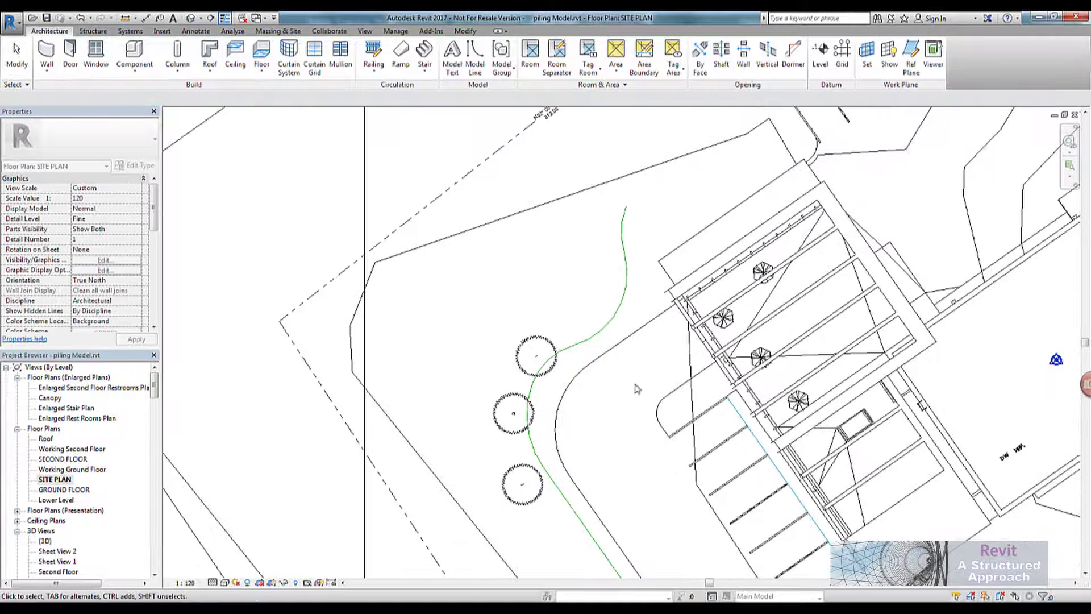
pyautogui.scroll(-2, 604, 221)
pyautogui.scroll(-2, 628, 352)
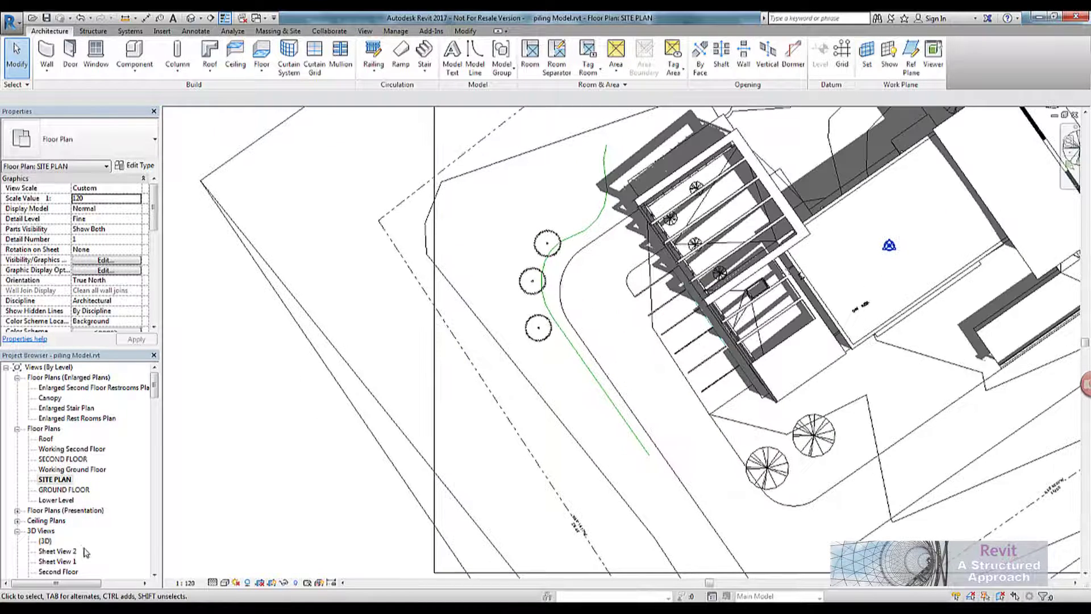
pyautogui.click(45, 541)
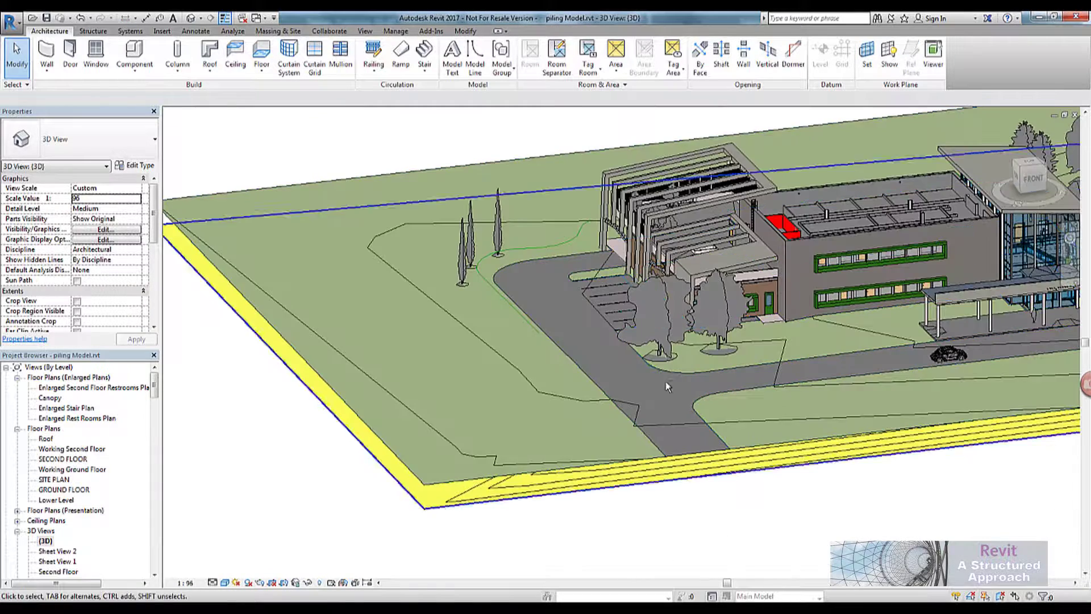
# - Orbit the 3D view to inspect the green path on the topography, then bring up the Manage tools
pyautogui.keyDown('shift'); pyautogui.moveTo(665, 379); pyautogui.dragTo(579, 172, button='middle'); pyautogui.keyUp('shift')
pyautogui.scroll(2, 659, 300)
pyautogui.scroll(-2, 631, 309)
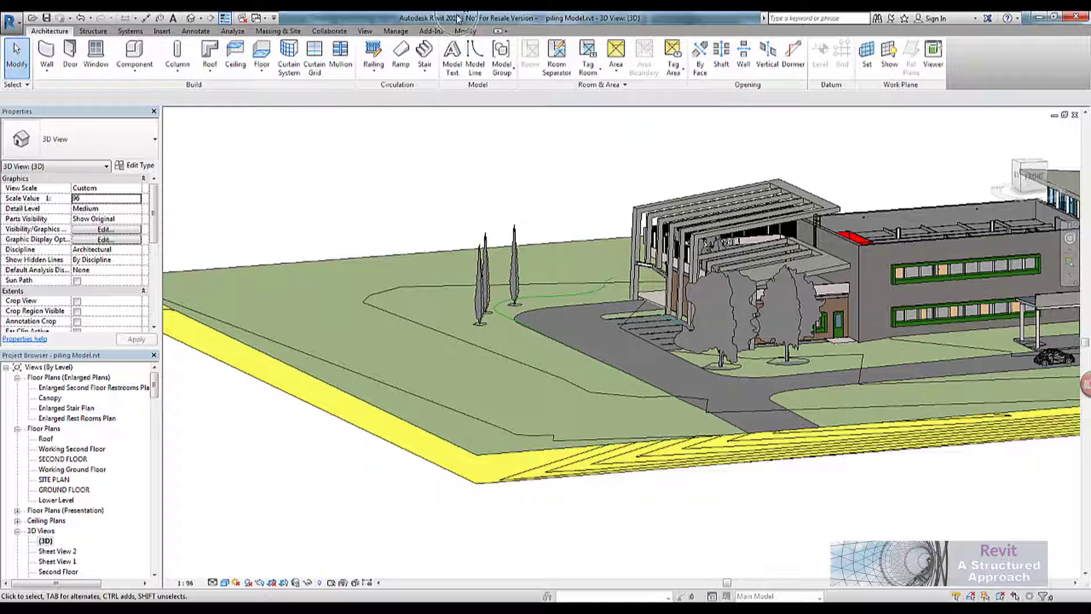
pyautogui.click(431, 32)
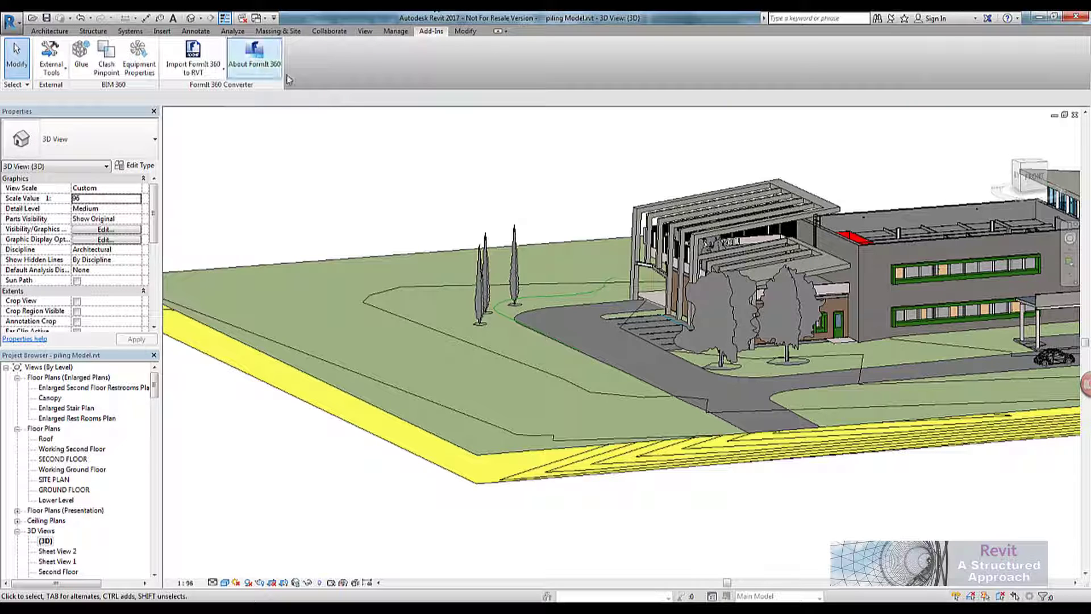
pyautogui.click(401, 31)
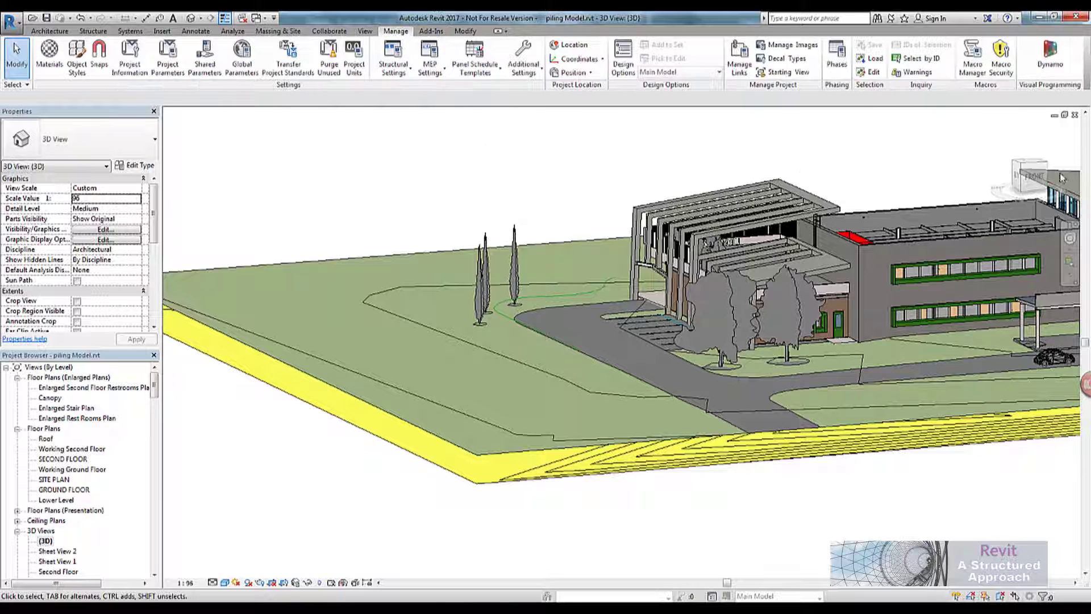
# - Launch Dynamo from Revit, maximise its window and start a new blank graph
pyautogui.click(1050, 63)
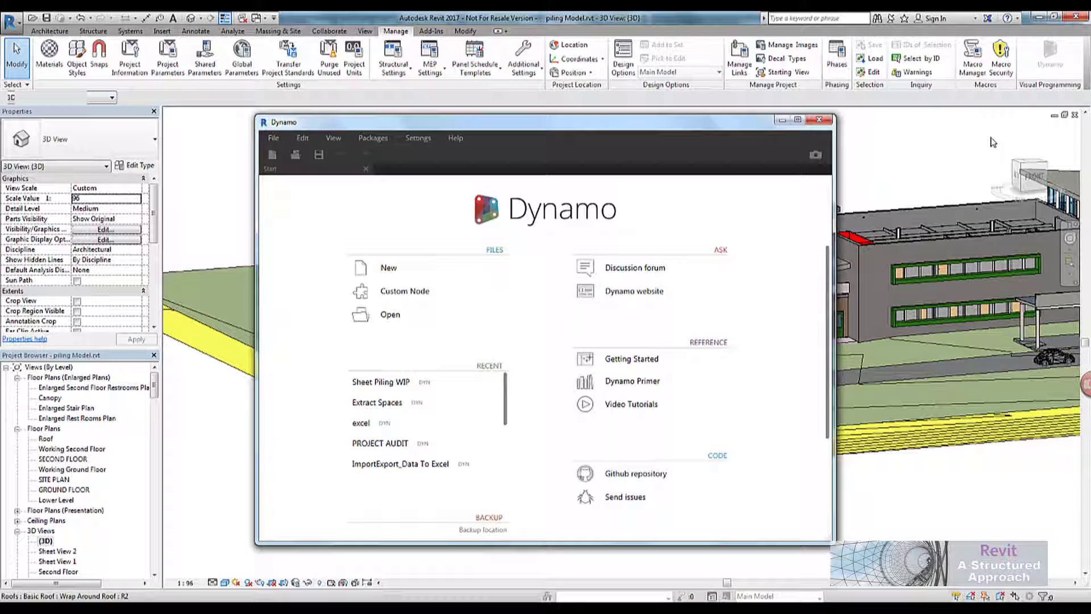
pyautogui.click(797, 119)
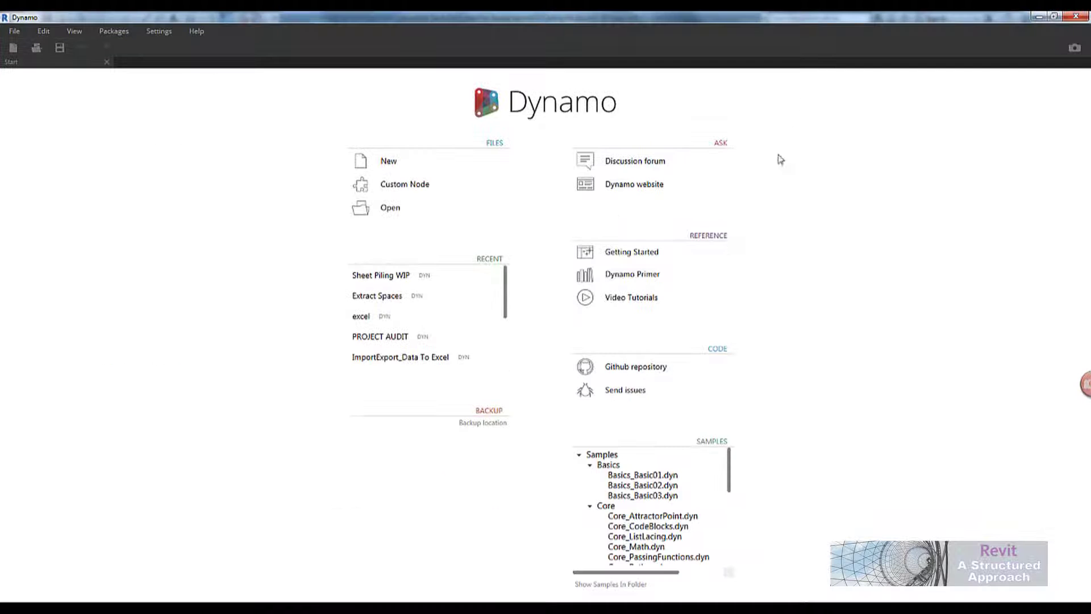
pyautogui.click(388, 164)
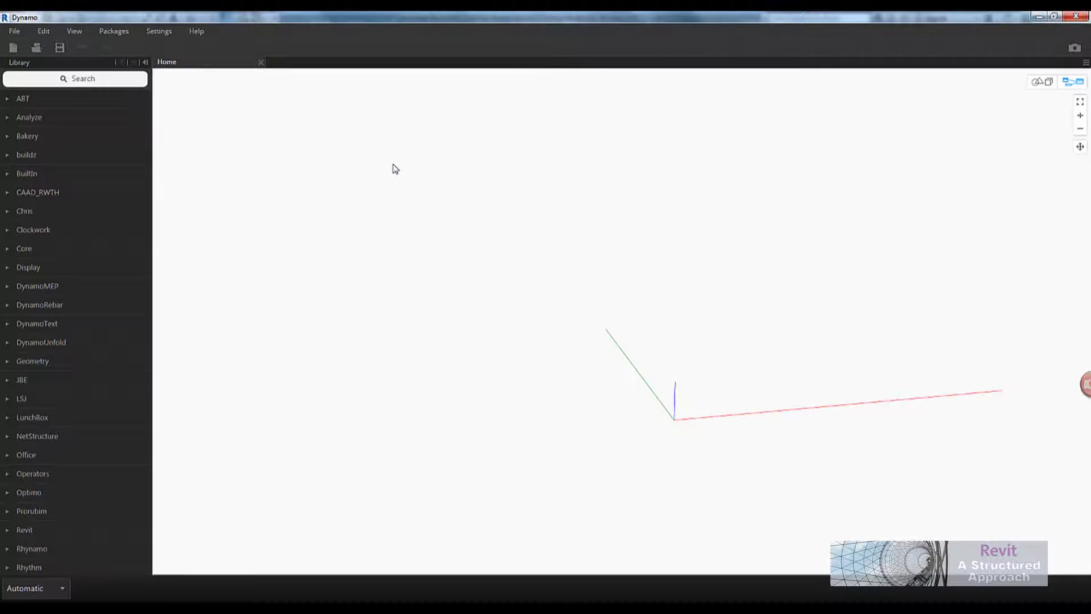
# - Turn on Show Grid for the Background 3D Preview
pyautogui.click(76, 32)
pyautogui.moveTo(136, 106)
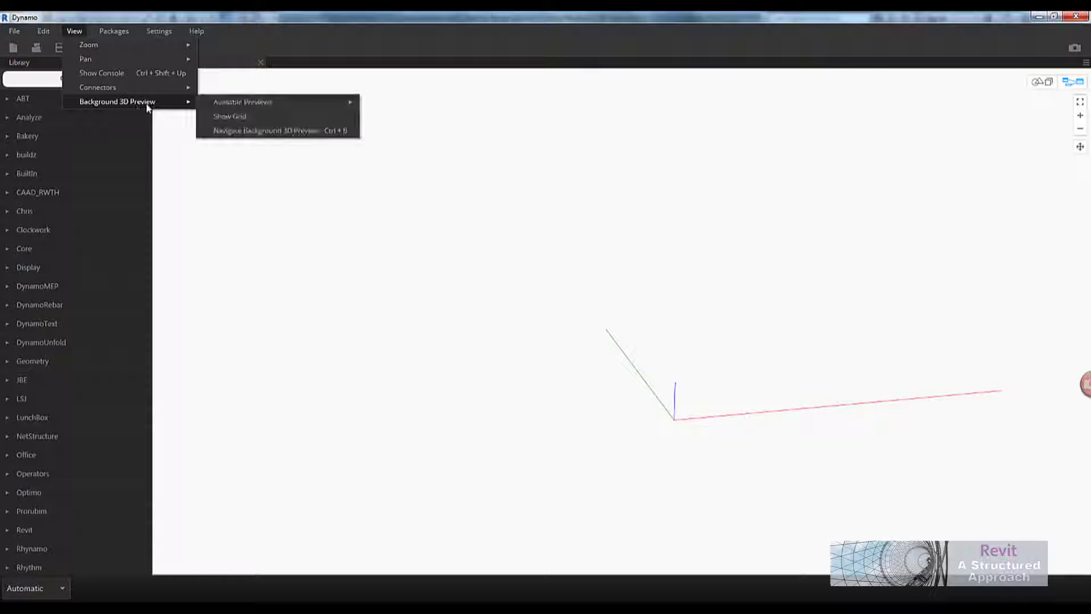
pyautogui.click(255, 117)
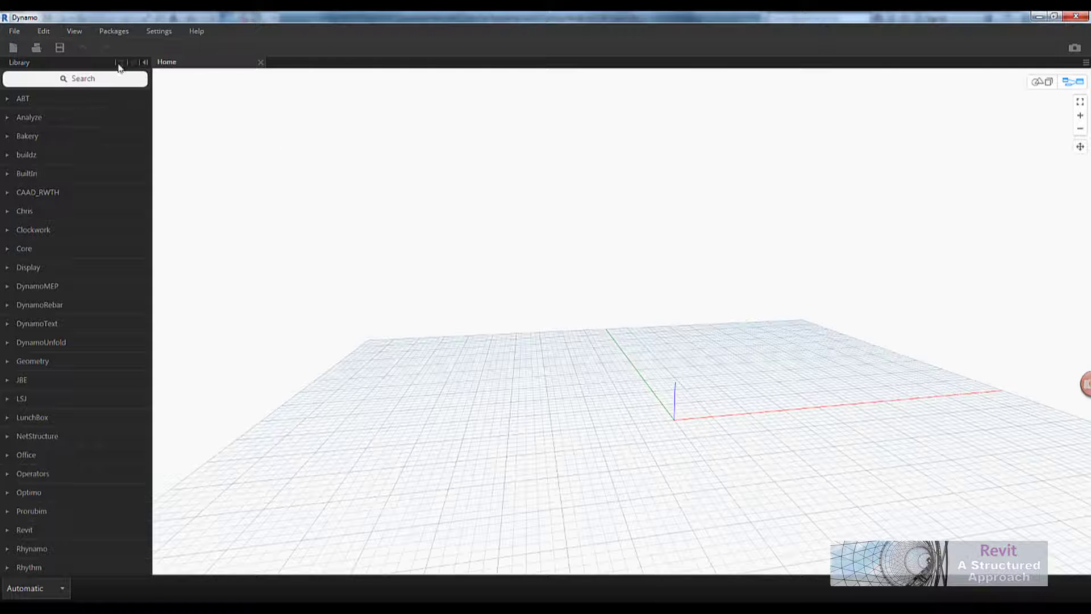
pyautogui.click(82, 32)
pyautogui.moveTo(132, 103)
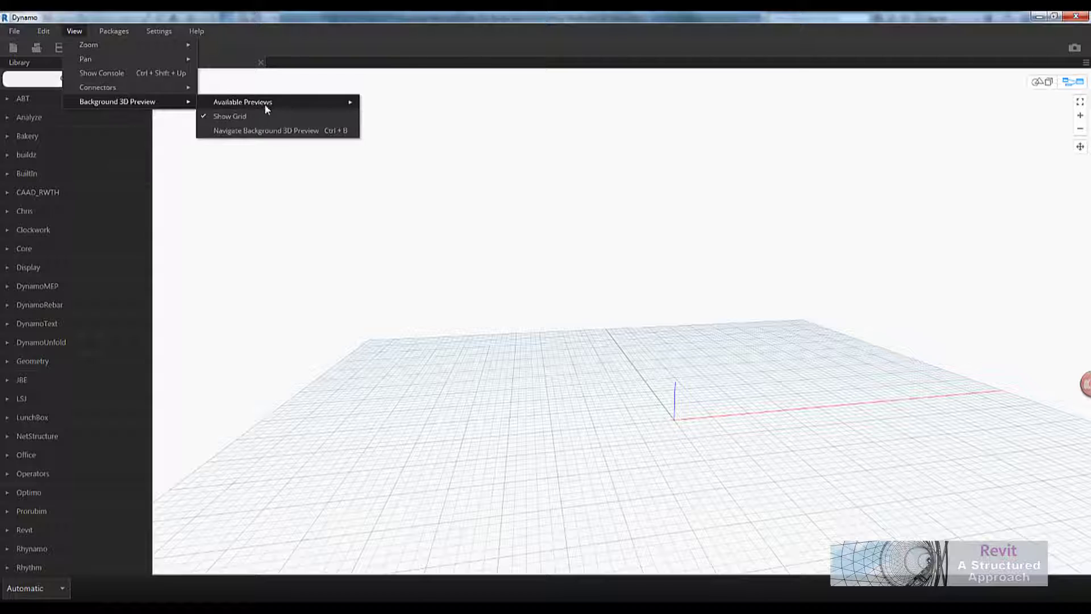
pyautogui.moveTo(280, 104)
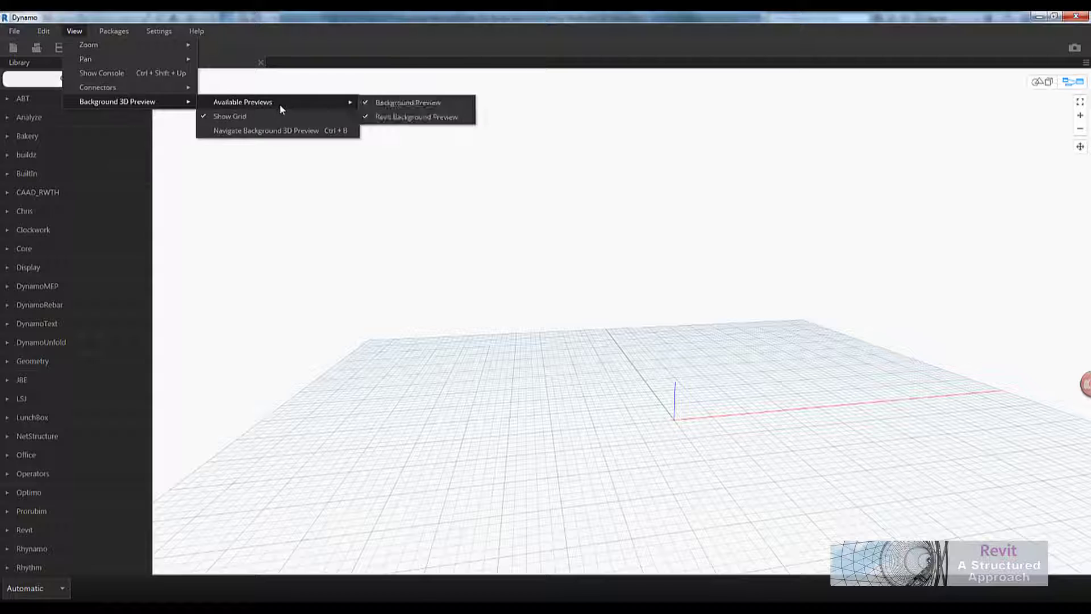
pyautogui.click(427, 122)
pyautogui.rightClick(609, 355)
pyautogui.click(565, 286)
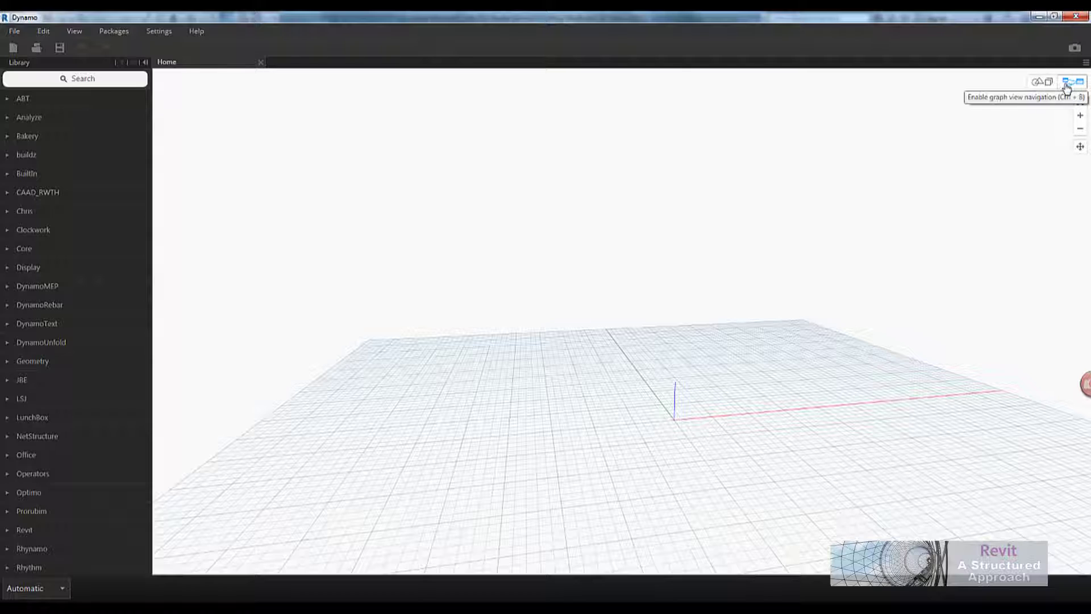
# - Orbit the background 3D preview to view the grid, then return to graph navigation
pyautogui.click(1039, 81)
pyautogui.moveTo(948, 208)
pyautogui.mouseDown(button='right')
pyautogui.moveTo(775, 343)
pyautogui.moveTo(669, 333)
pyautogui.moveTo(699, 329)
pyautogui.moveTo(715, 282)
pyautogui.moveTo(779, 343)
pyautogui.moveTo(925, 257)
pyautogui.mouseUp(button='right')
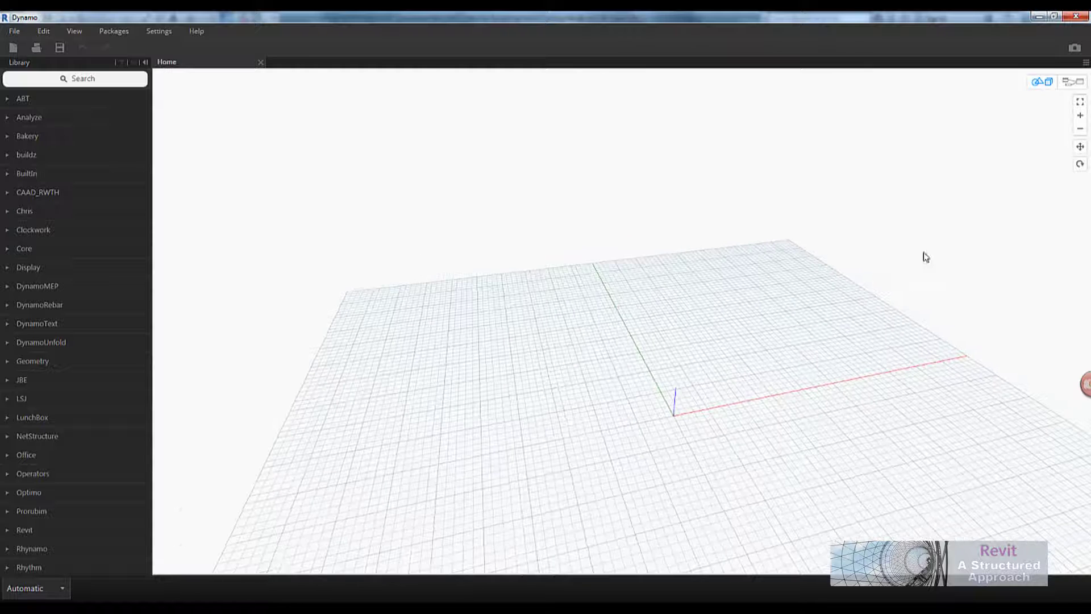
pyautogui.click(1076, 83)
pyautogui.rightClick(695, 370)
pyautogui.click(697, 326)
# - Search 'select mode' and place a Select Model Elements node in the graph
pyautogui.click(44, 80)
pyautogui.write('select')
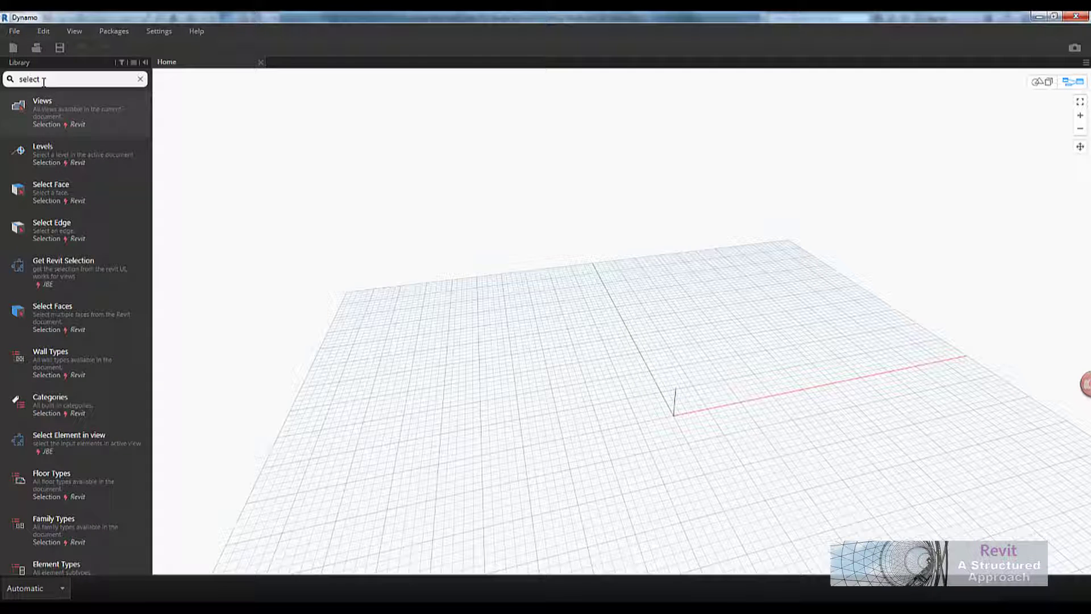
pyautogui.write(' model elem')
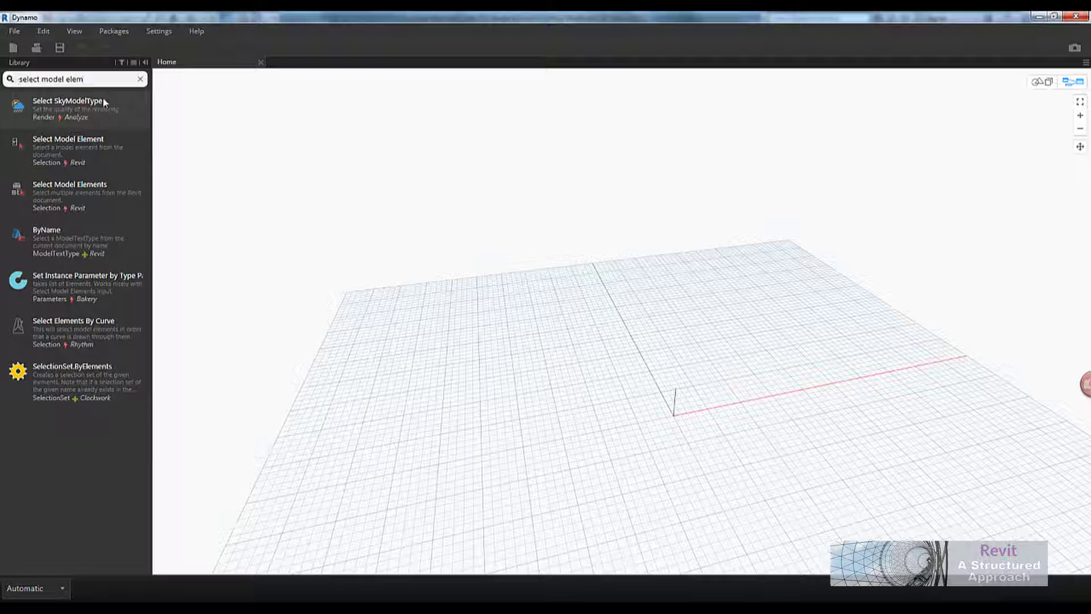
pyautogui.click(99, 192)
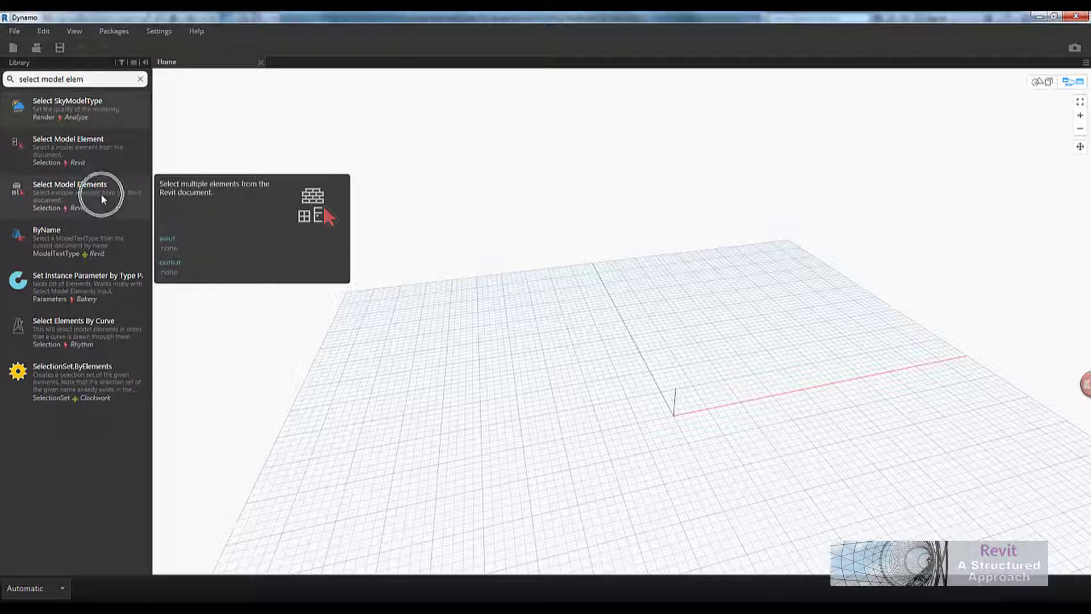
pyautogui.click(82, 151)
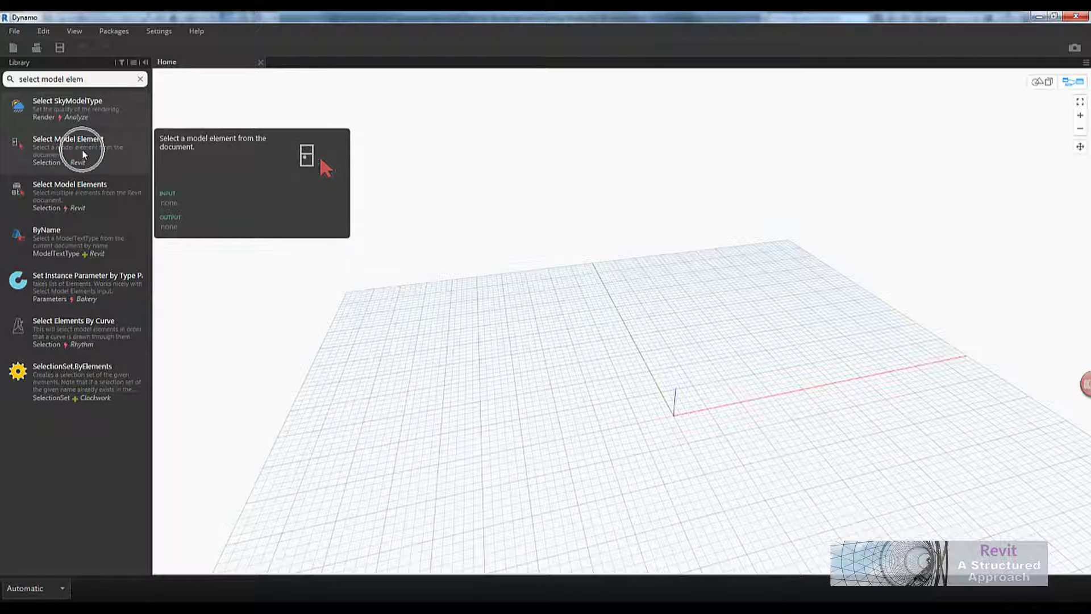
pyautogui.click(98, 187)
pyautogui.moveTo(631, 302); pyautogui.dragTo(398, 227)
pyautogui.scroll(5, 418, 257)
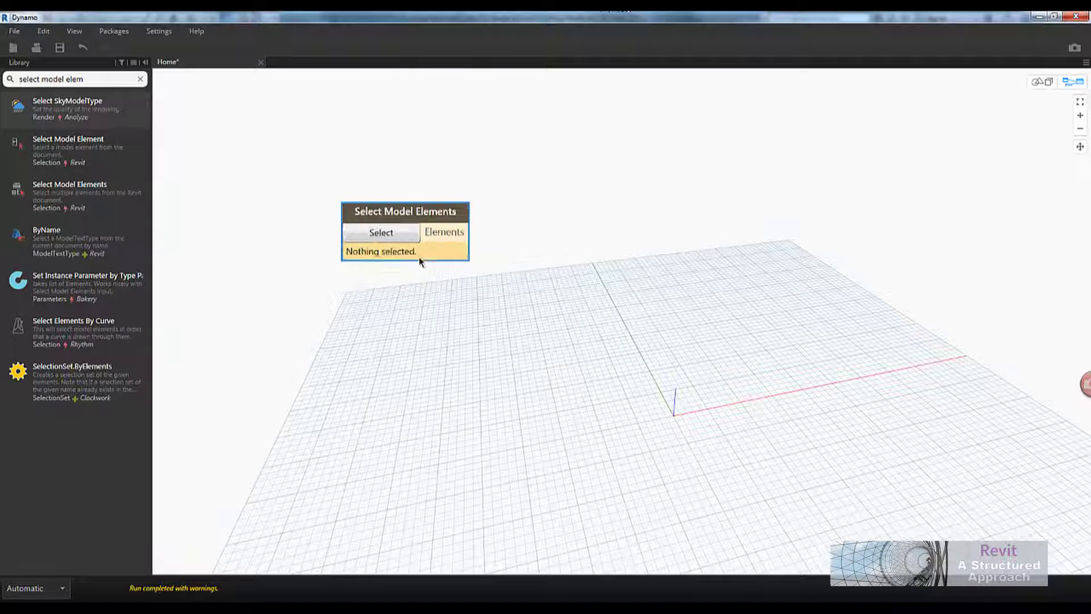
# - Box-select the five model lines in the Revit 3D view and maximise Dynamo again
pyautogui.doubleClick(578, 16)
pyautogui.keyDown('shift'); pyautogui.moveTo(390, 203); pyautogui.dragTo(389, 181, button='middle'); pyautogui.keyUp('shift')
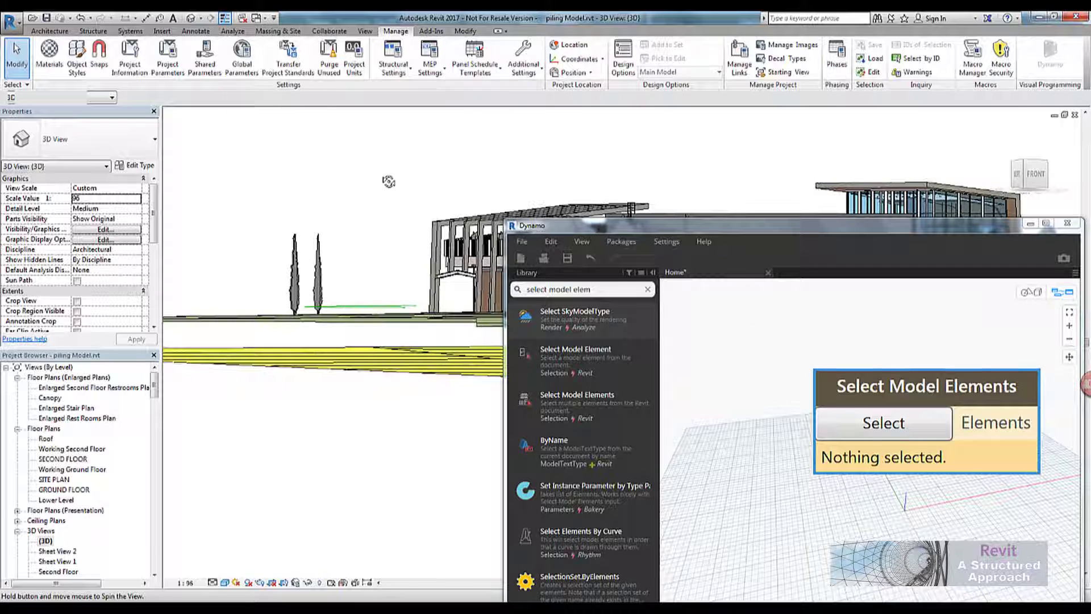
pyautogui.click(884, 423)
pyautogui.moveTo(249, 288); pyautogui.dragTo(469, 318)
pyautogui.moveTo(903, 226); pyautogui.dragTo(527, 121)
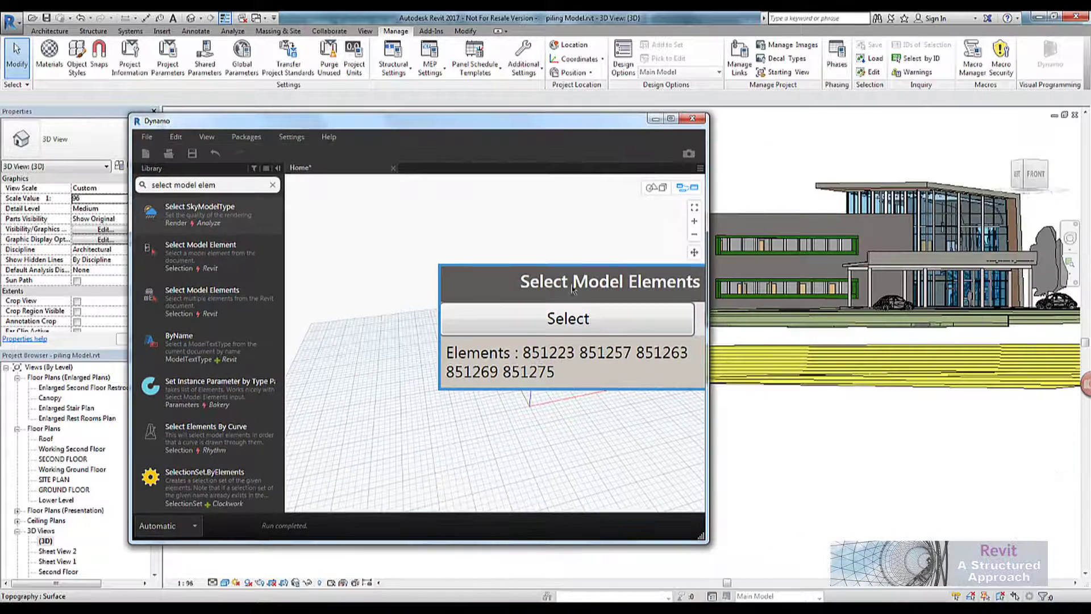
pyautogui.click(671, 118)
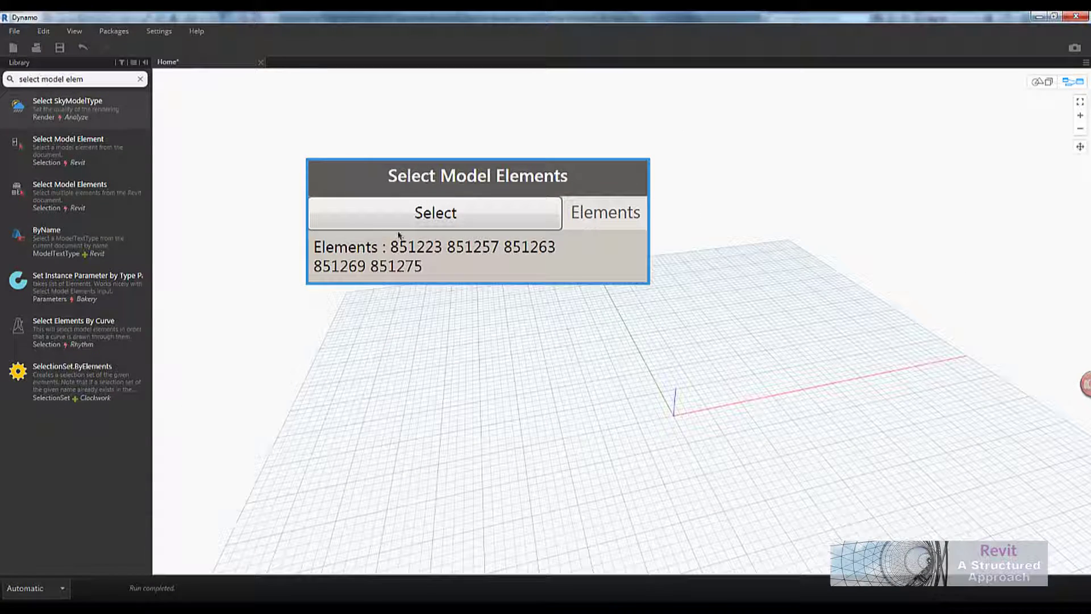
pyautogui.scroll(-3, 435, 336)
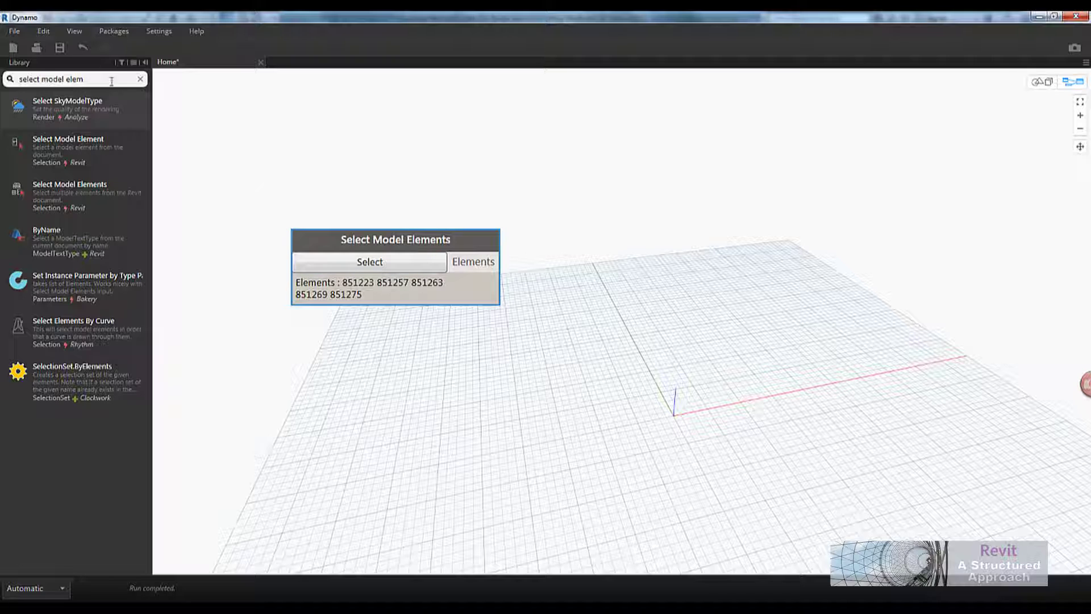
# - Add an Element.Curves node and feed it the Select Model Elements output
pyautogui.click(141, 78)
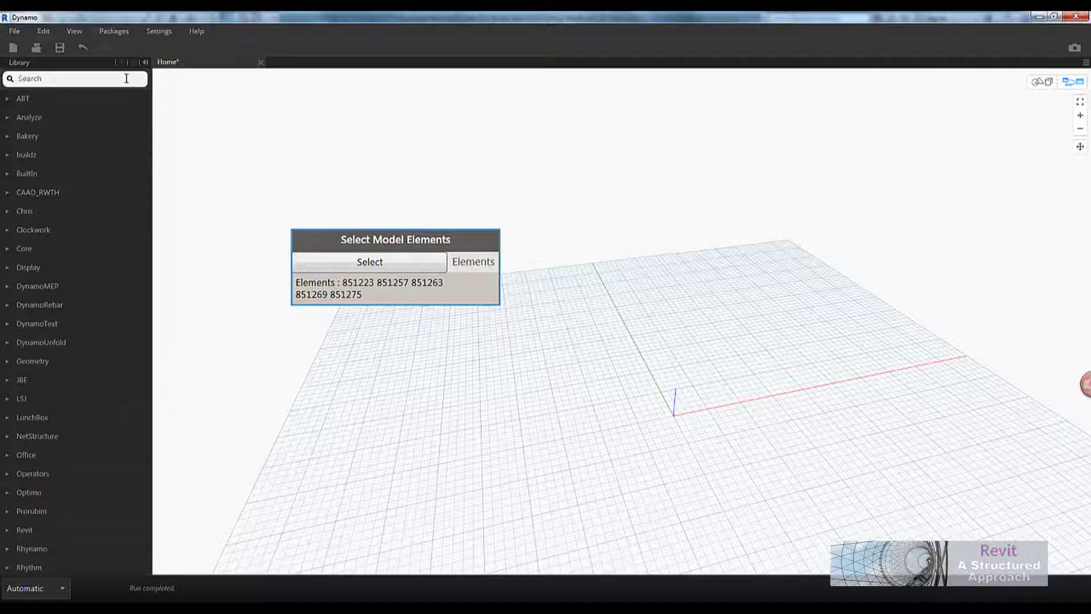
pyautogui.write('element c')
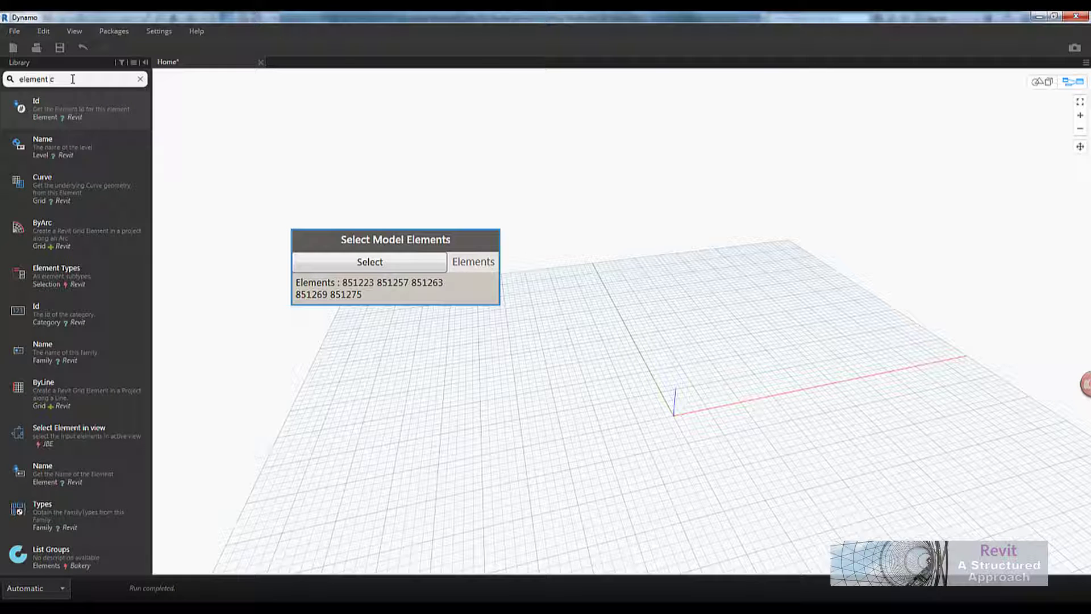
pyautogui.write('urve')
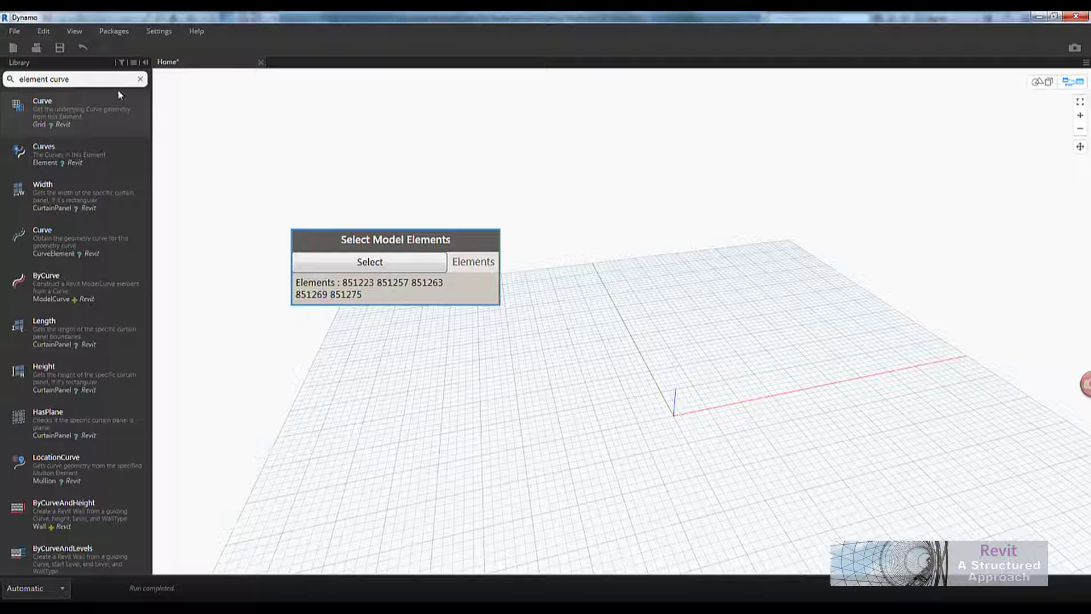
pyautogui.click(81, 154)
pyautogui.moveTo(614, 306); pyautogui.dragTo(572, 243)
pyautogui.moveTo(486, 267); pyautogui.dragTo(583, 280)
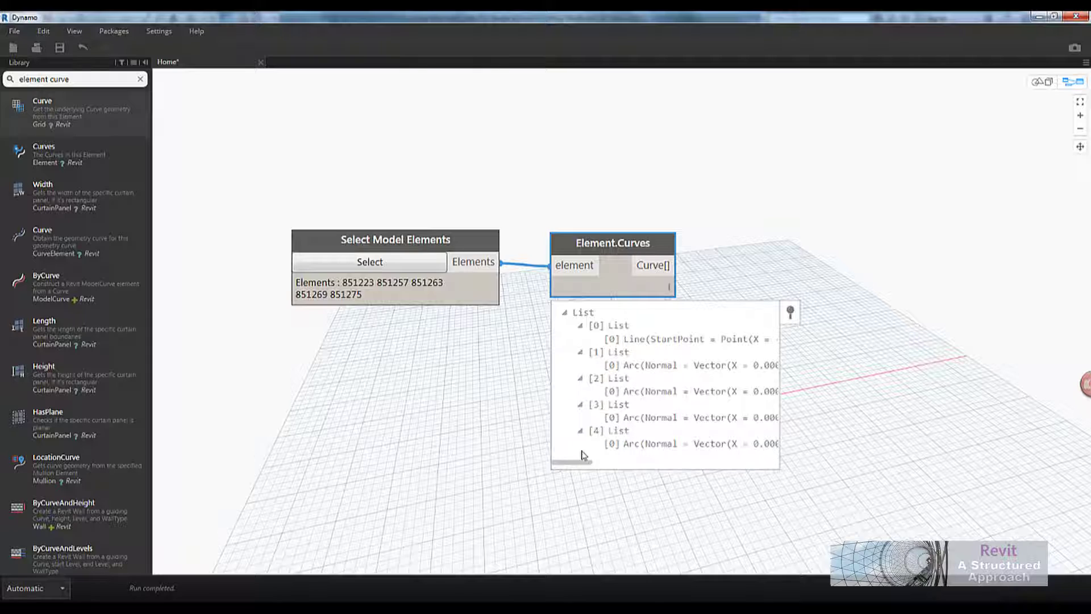
# - Check the Element.Curves preview of one line and four arcs, tidy the node, and clear the search
pyautogui.moveTo(574, 461); pyautogui.dragTo(706, 458)
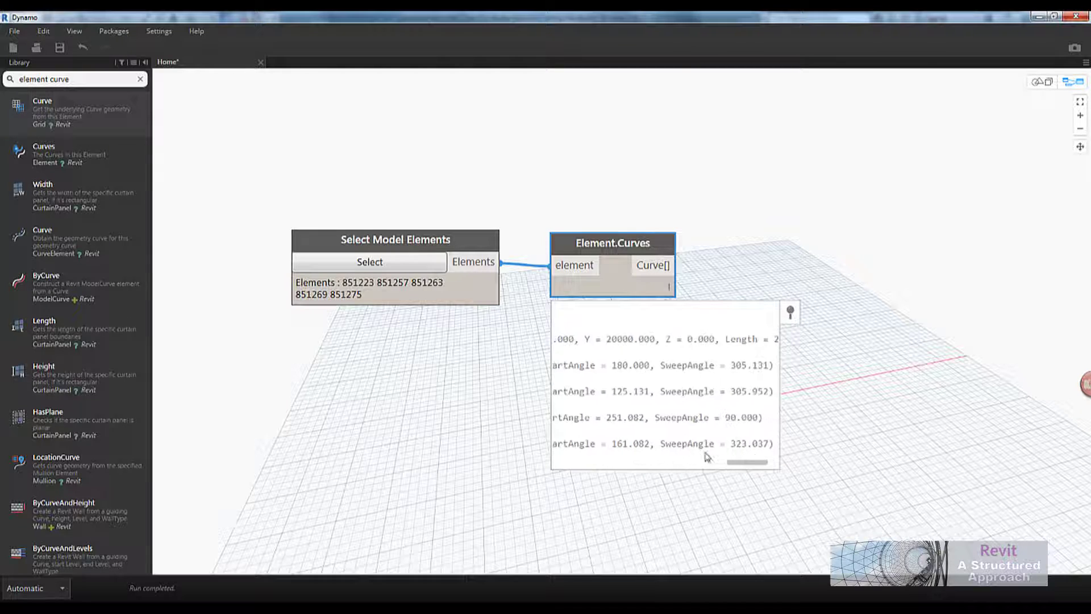
pyautogui.click(519, 450)
pyautogui.moveTo(643, 248)
pyautogui.mouseDown()
pyautogui.moveTo(653, 229)
pyautogui.moveTo(629, 246)
pyautogui.moveTo(650, 240)
pyautogui.mouseUp()
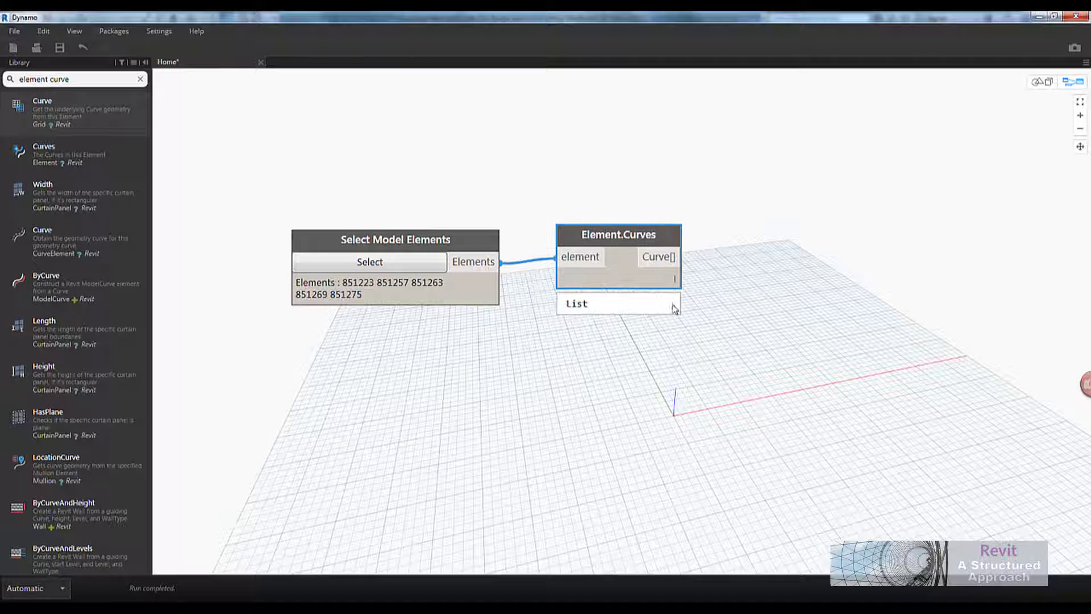
pyautogui.moveTo(670, 313)
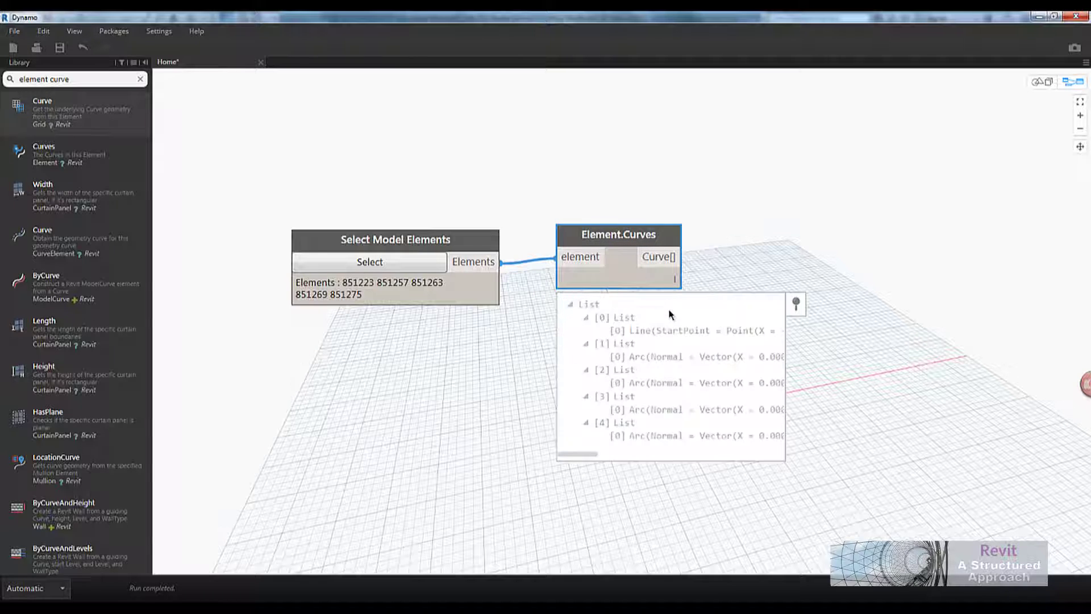
pyautogui.click(604, 321)
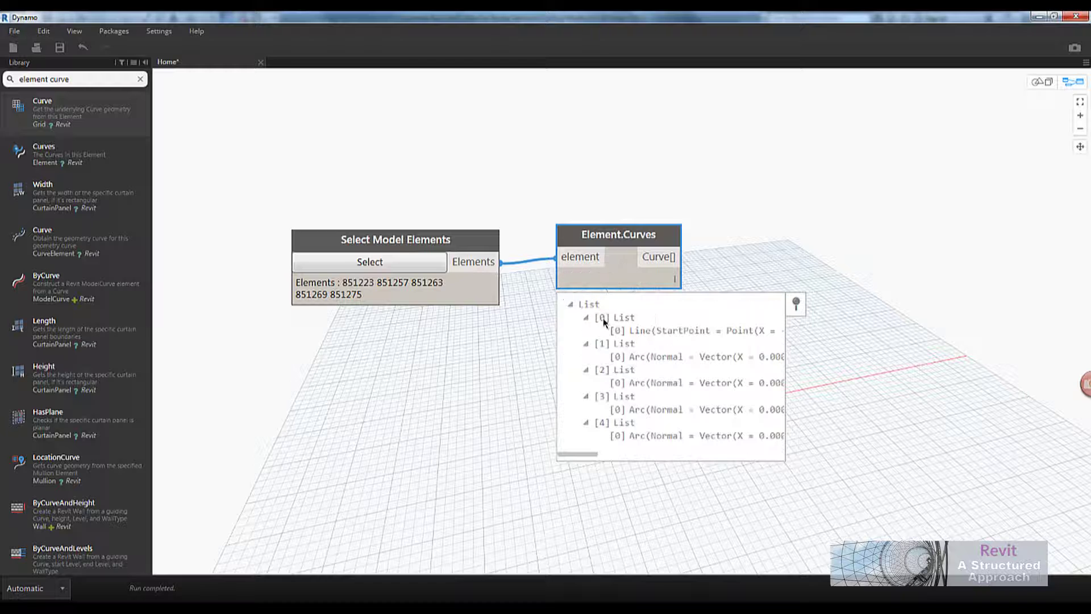
pyautogui.click(620, 336)
pyautogui.moveTo(598, 240); pyautogui.dragTo(599, 249)
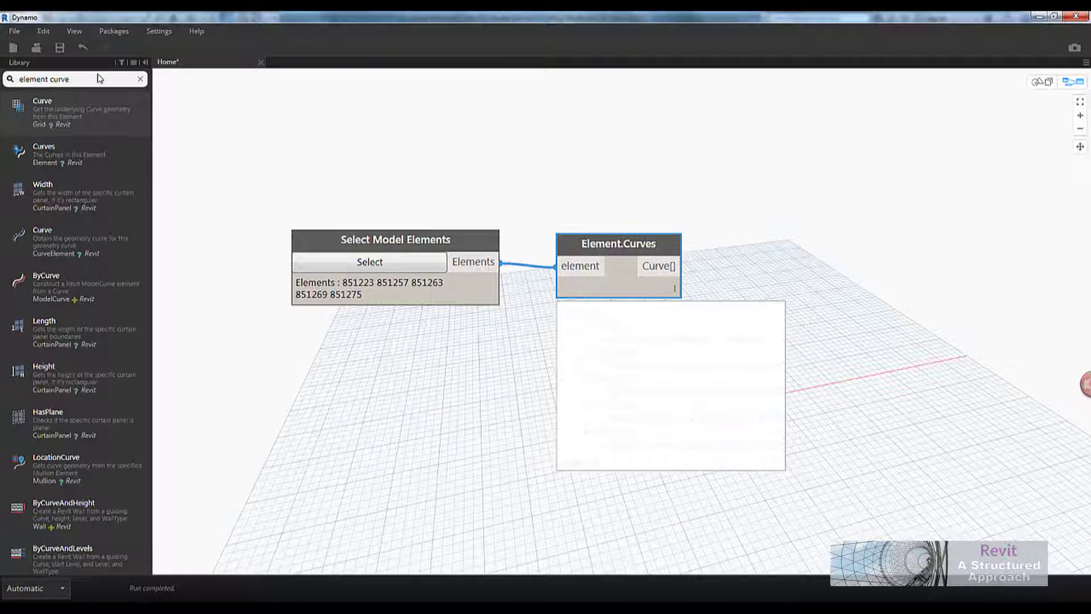
pyautogui.click(140, 80)
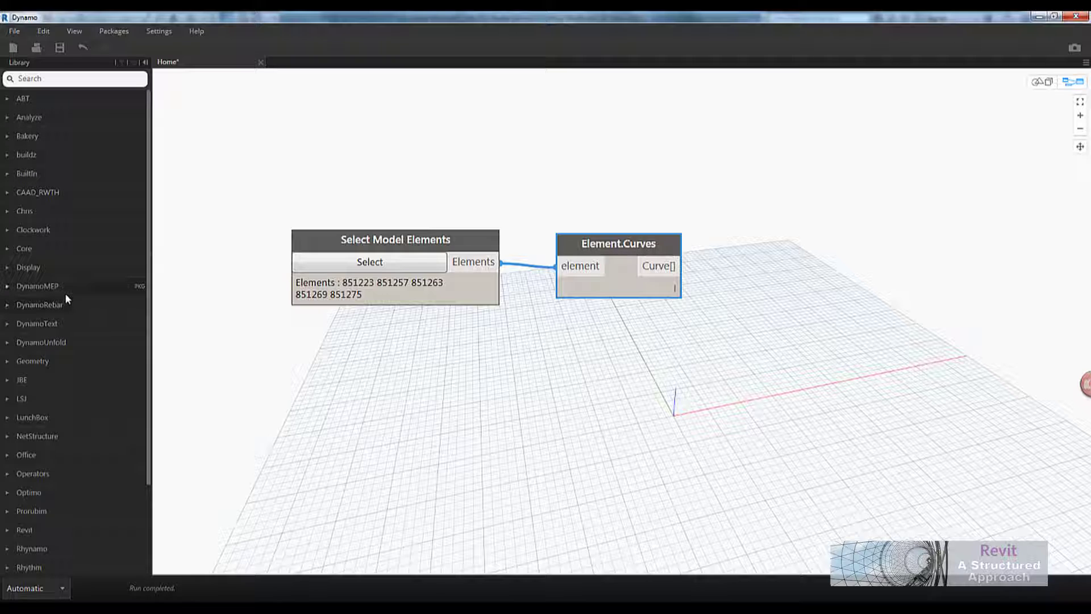
# - Add a List.Flatten node from Core > List and feed it the extracted curves
pyautogui.click(7, 249)
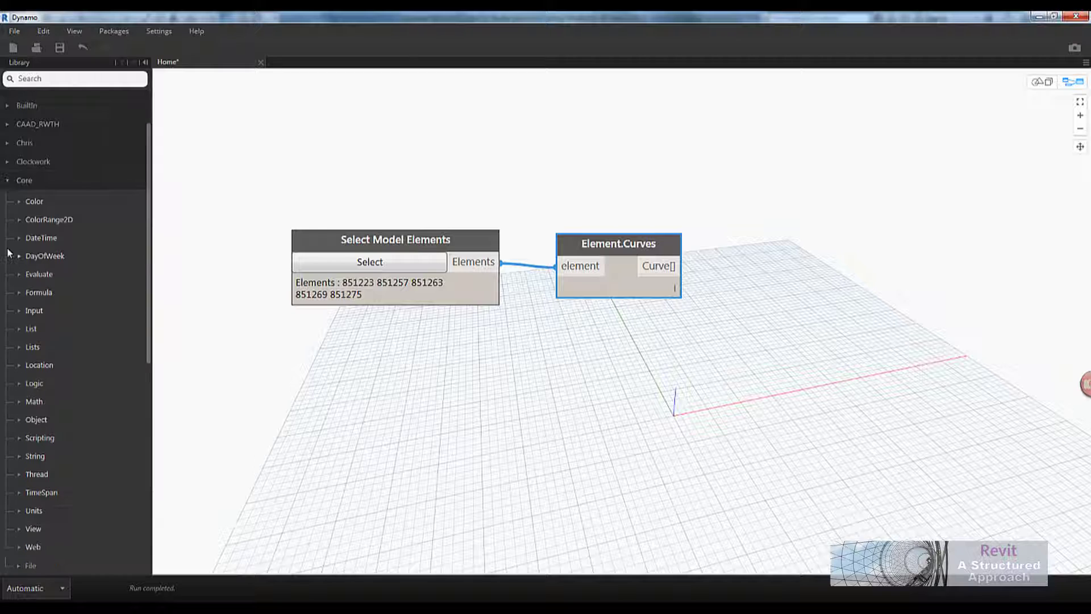
pyautogui.click(19, 329)
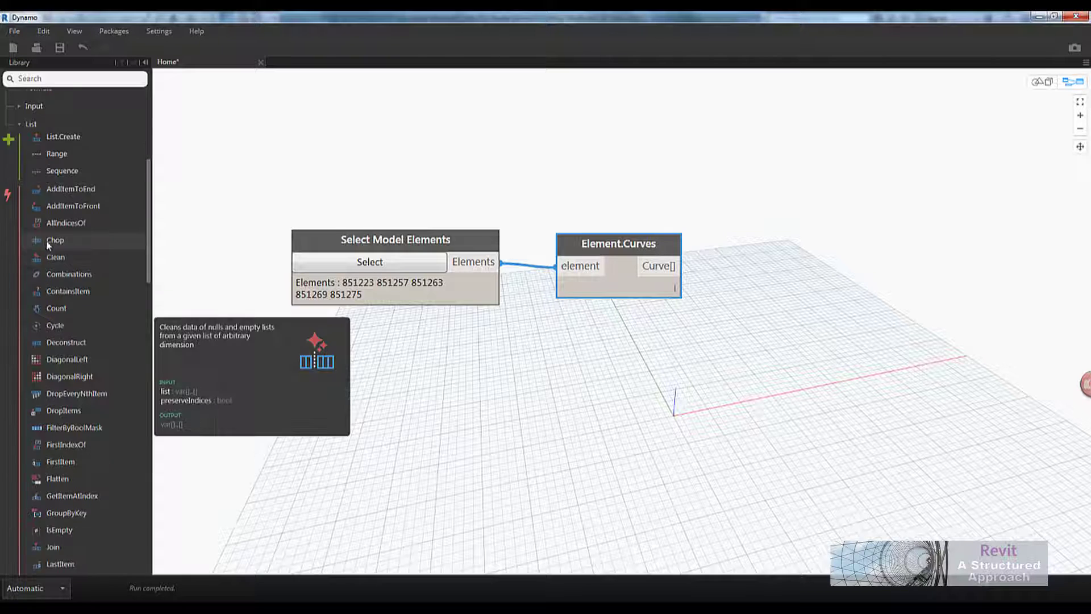
pyautogui.scroll(-2, 62, 333)
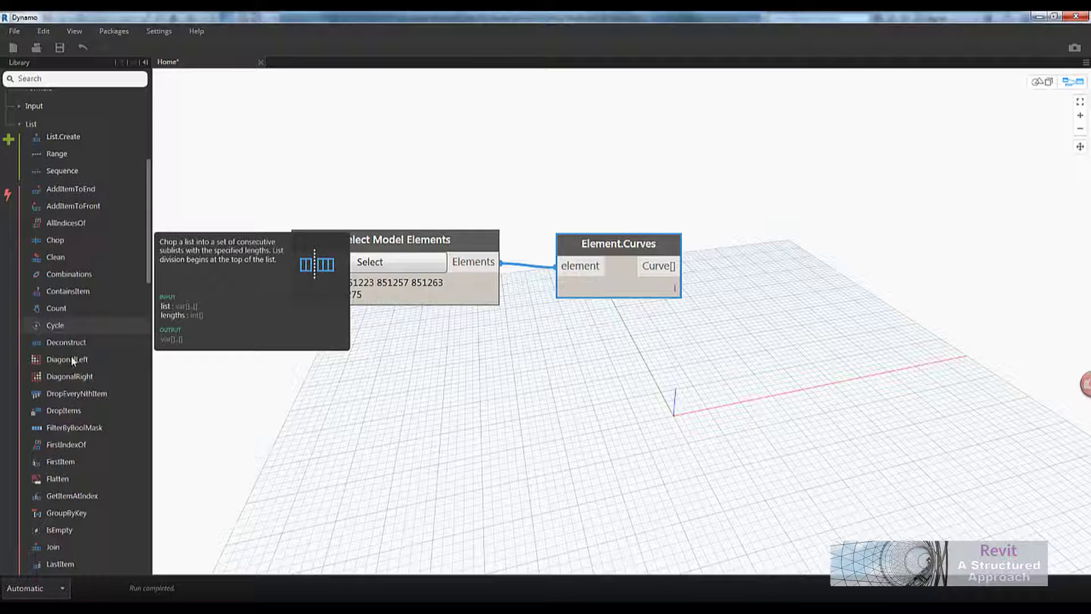
pyautogui.click(59, 477)
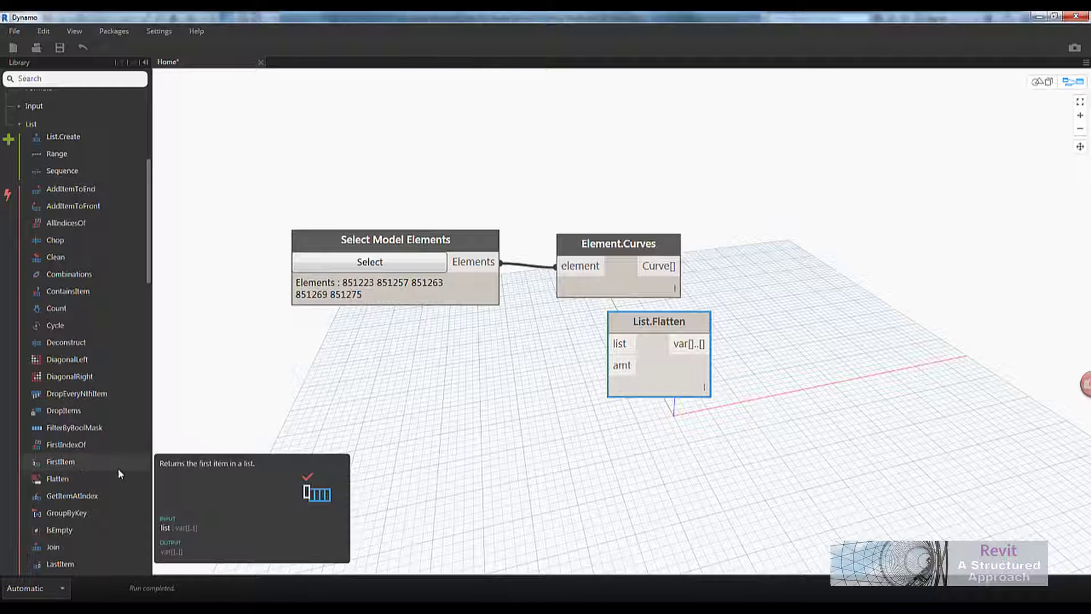
pyautogui.moveTo(685, 322); pyautogui.dragTo(833, 255)
pyautogui.moveTo(682, 267); pyautogui.dragTo(804, 262)
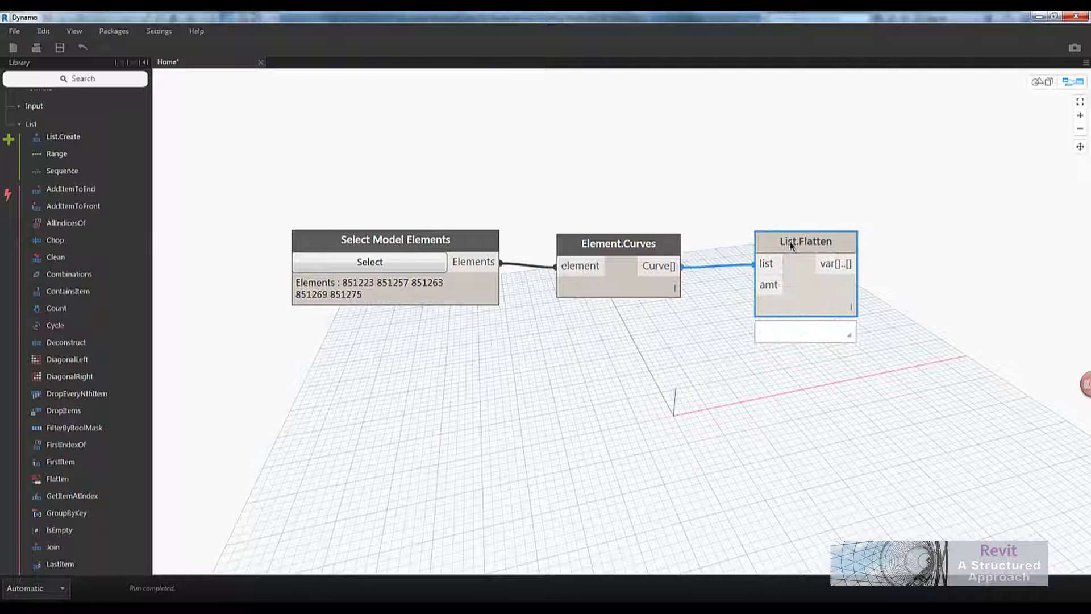
# - Set List.Flatten's amt to a Code Block value of 1 and check the flat output list
pyautogui.doubleClick(707, 344)
pyautogui.write('1')
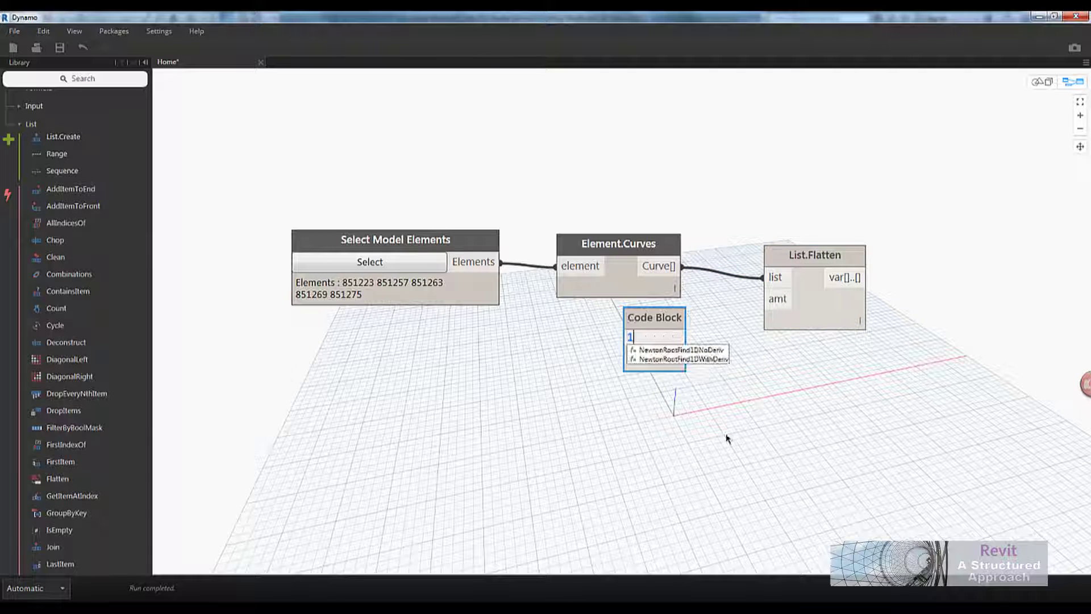
pyautogui.click(725, 382)
pyautogui.moveTo(684, 337); pyautogui.dragTo(789, 308)
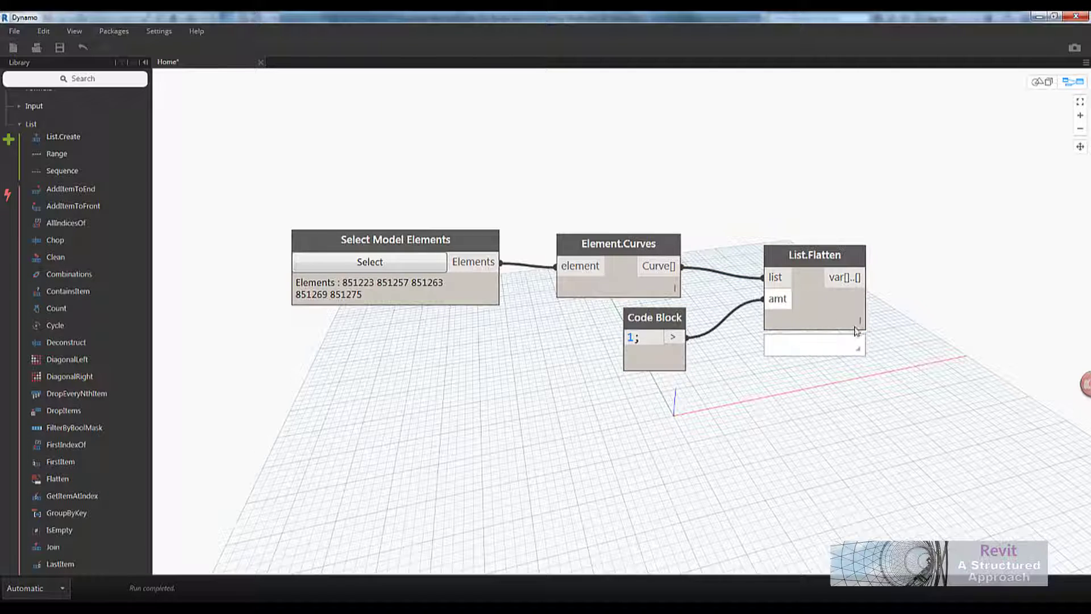
pyautogui.moveTo(854, 348)
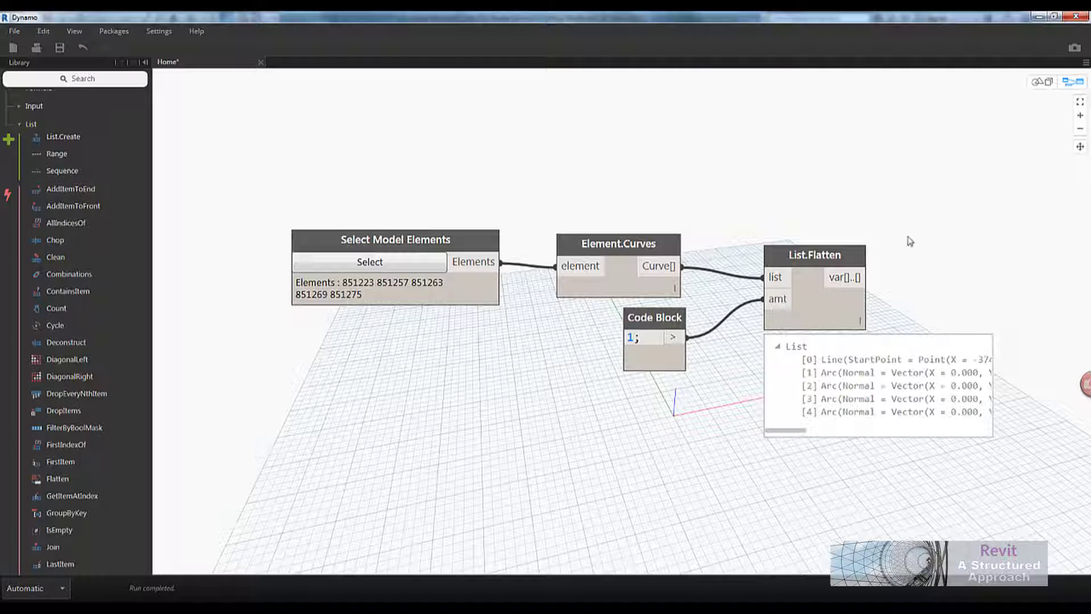
pyautogui.moveTo(812, 260); pyautogui.dragTo(798, 248)
pyautogui.click(815, 138)
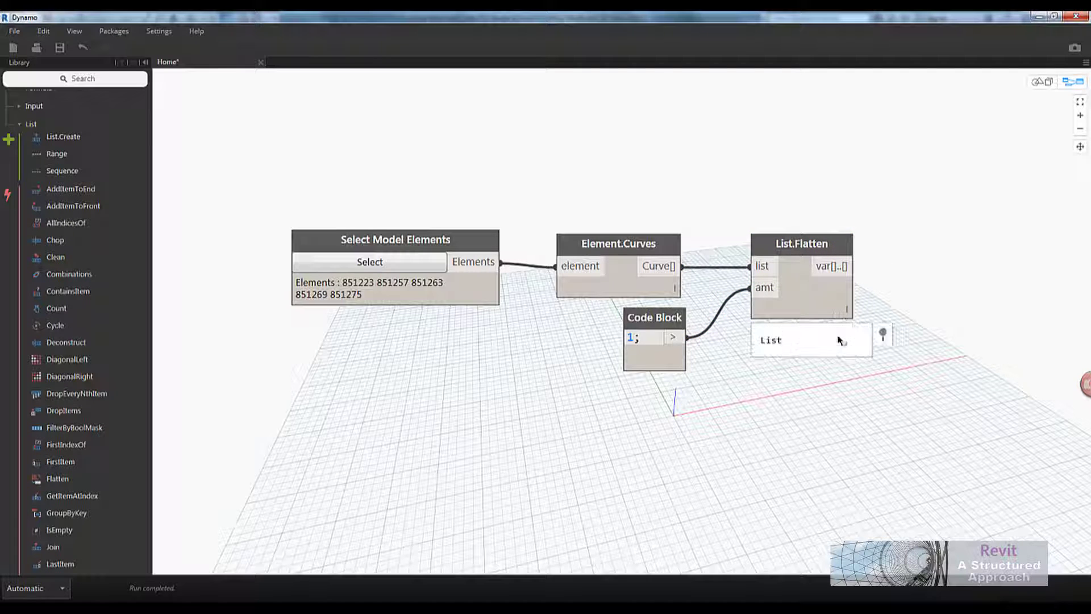
pyautogui.moveTo(838, 340)
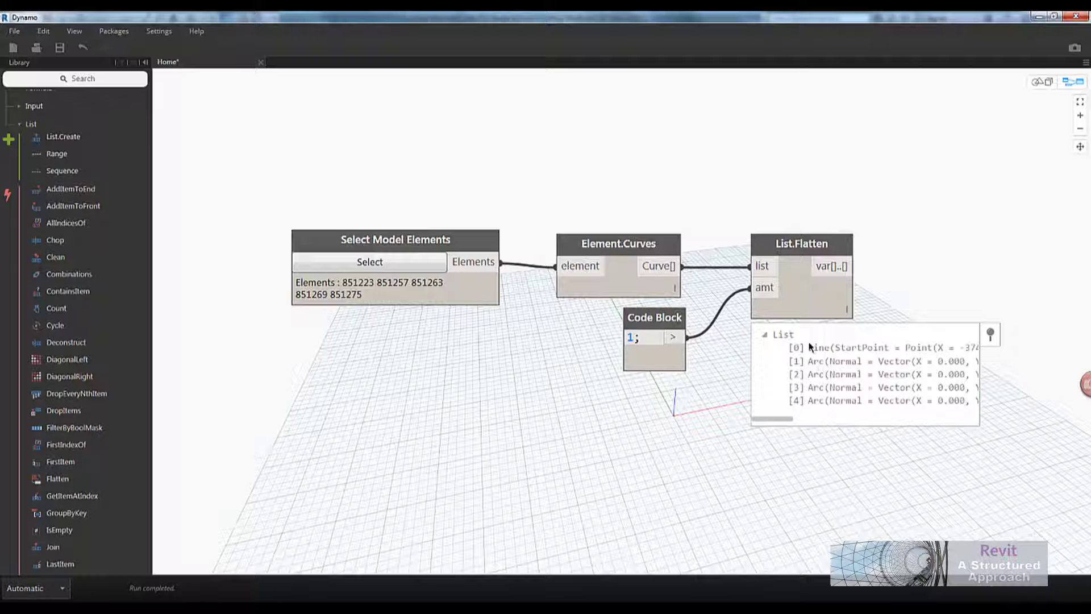
pyautogui.scroll(-2, 887, 246)
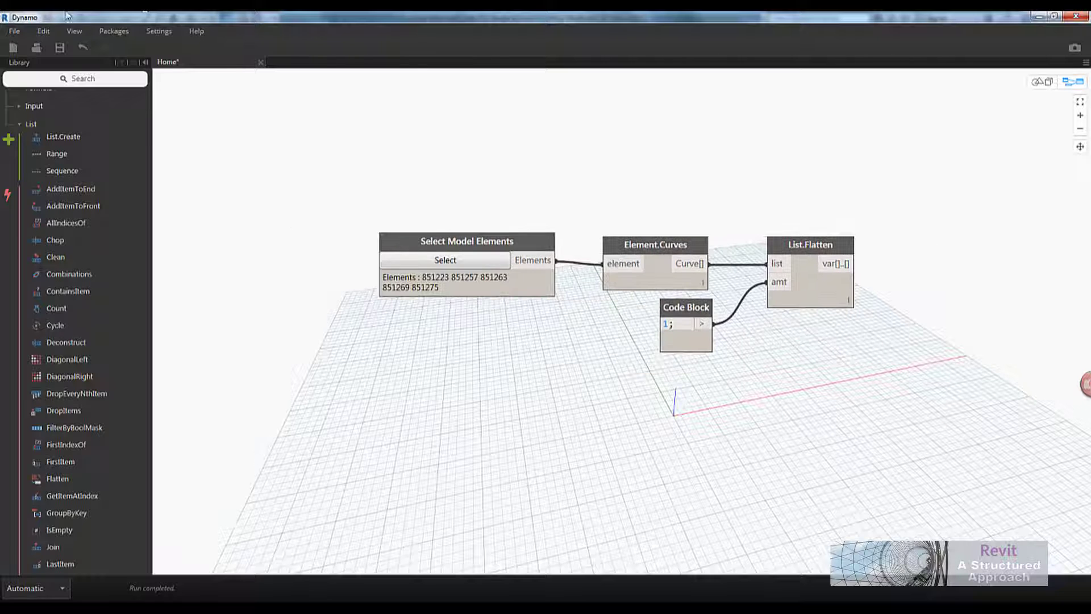
# - Add a PolyCurve.ByJoinedCurves node fed by List.Flatten's flattened curves
pyautogui.click(91, 79)
pyautogui.write('polycurve')
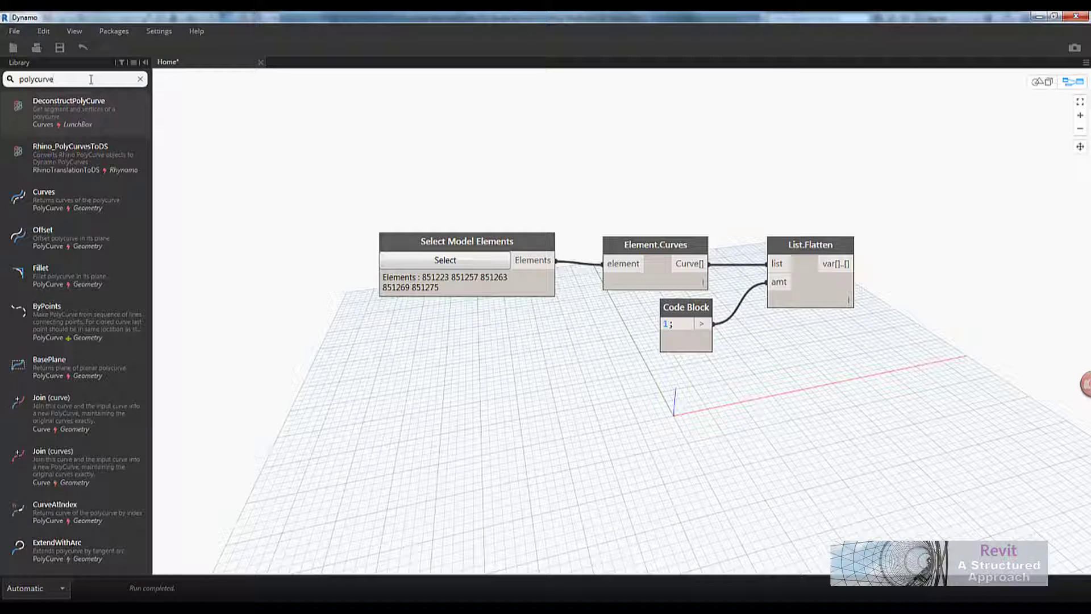
pyautogui.write(' joined')
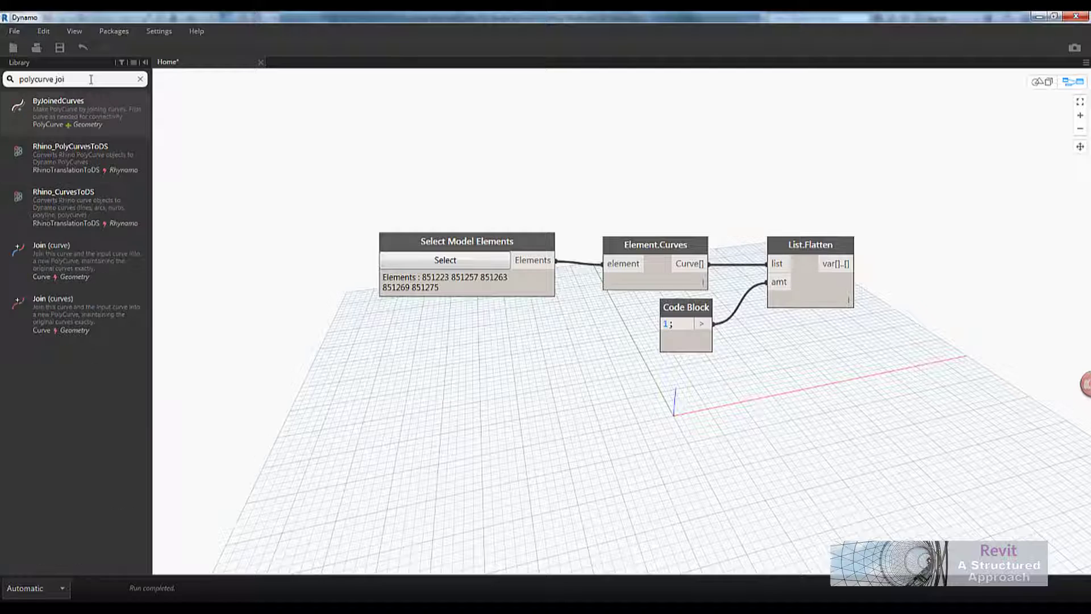
pyautogui.click(73, 104)
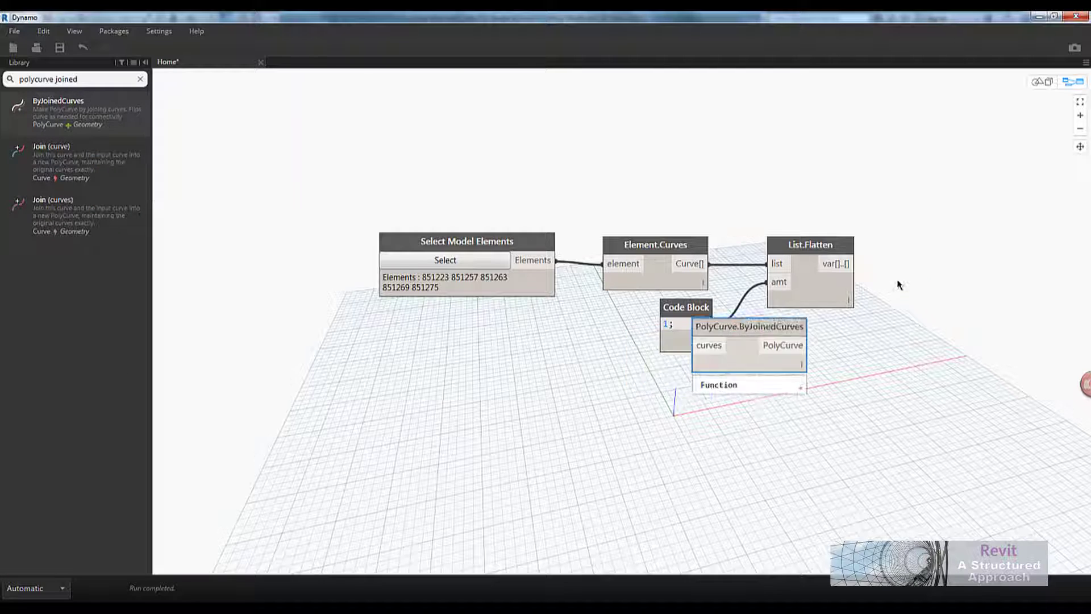
pyautogui.moveTo(766, 328); pyautogui.dragTo(978, 244)
pyautogui.moveTo(909, 262); pyautogui.dragTo(852, 264)
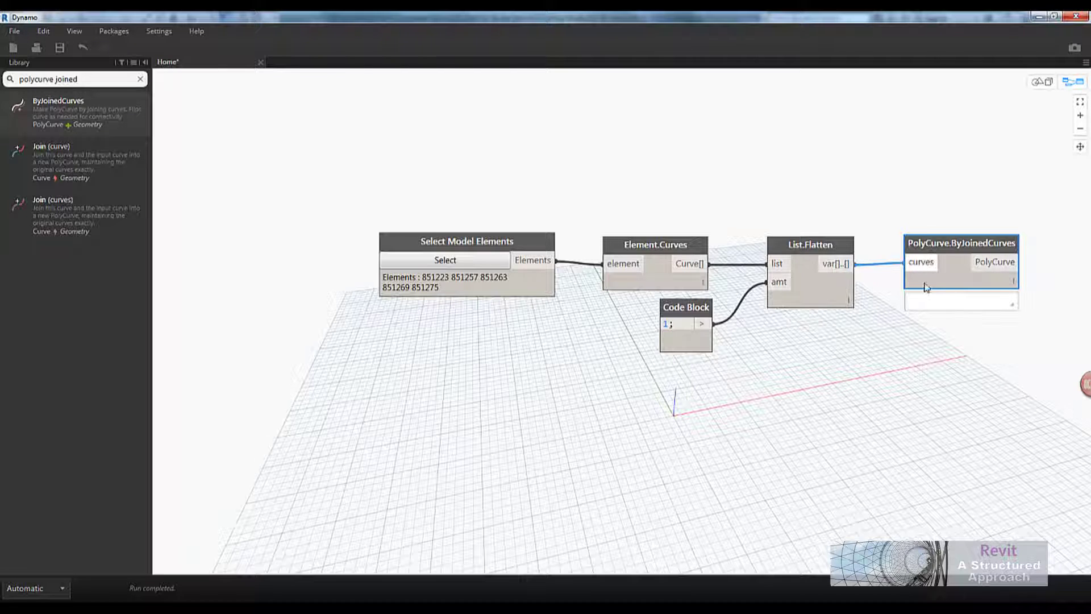
# - Pan the graph to make room and search the library for 'curve length'
pyautogui.moveTo(998, 336); pyautogui.dragTo(787, 337, button='middle')
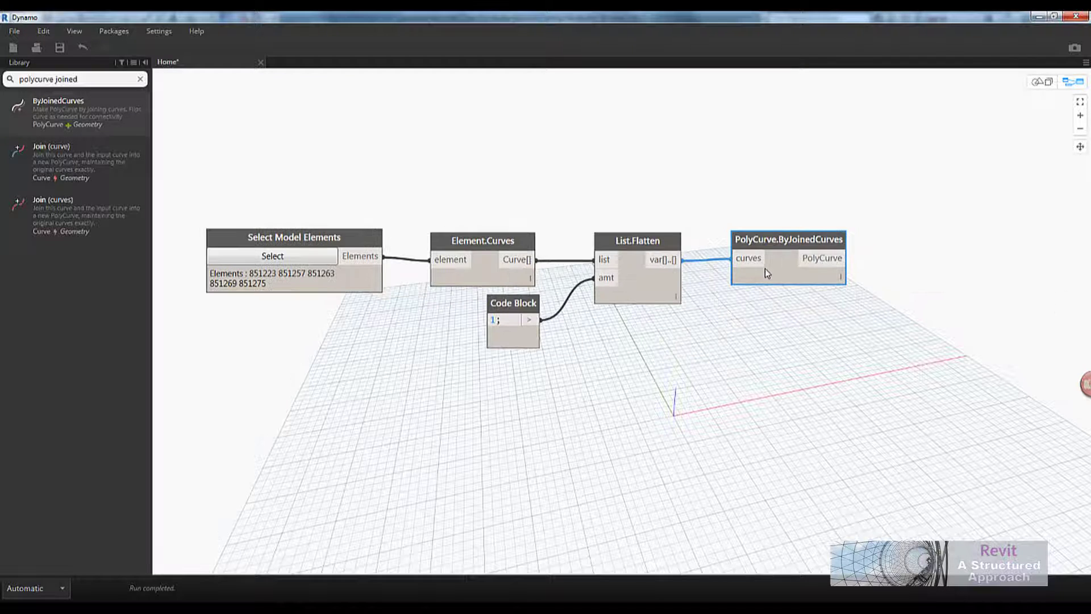
pyautogui.moveTo(822, 305)
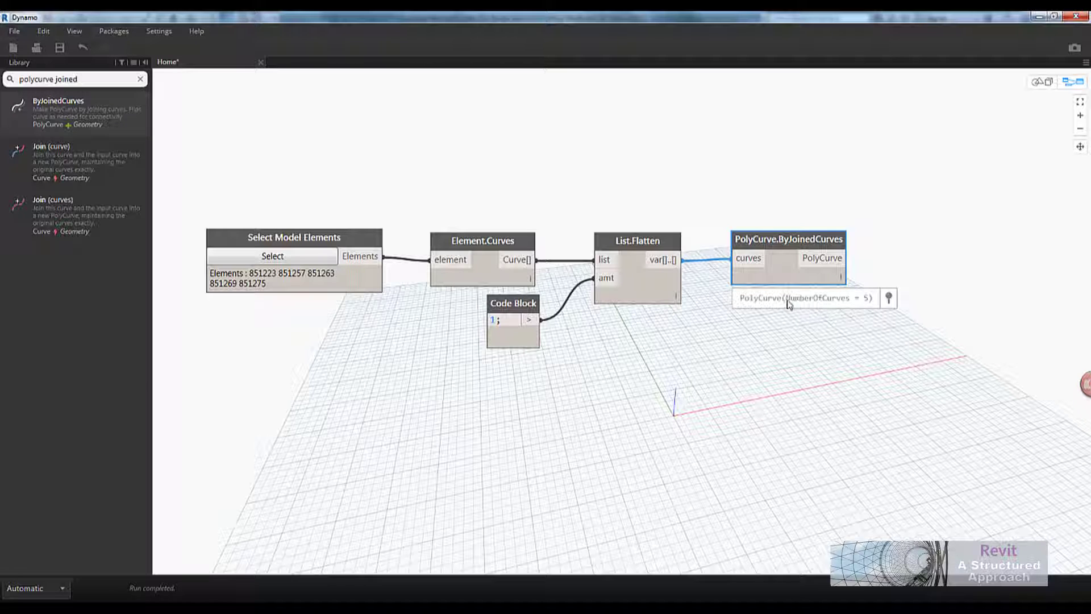
pyautogui.click(3, 80)
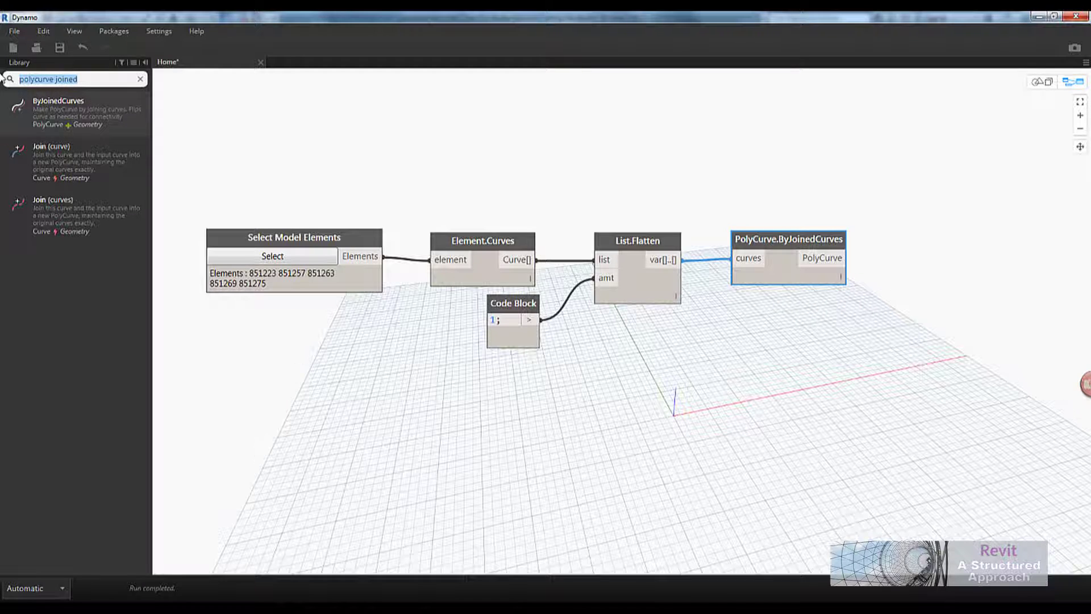
pyautogui.write('curve length')
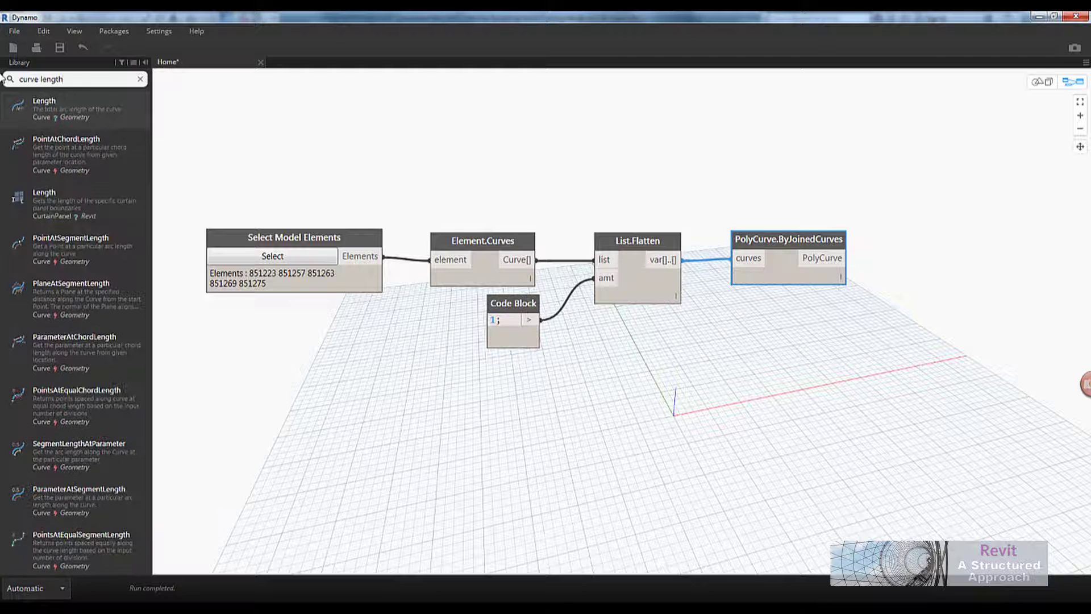
# - Add a Curve.Length node measuring the joined PolyCurve, giving 44156.809725712
pyautogui.click(78, 111)
pyautogui.moveTo(687, 358); pyautogui.dragTo(933, 226)
pyautogui.moveTo(841, 258); pyautogui.dragTo(890, 260)
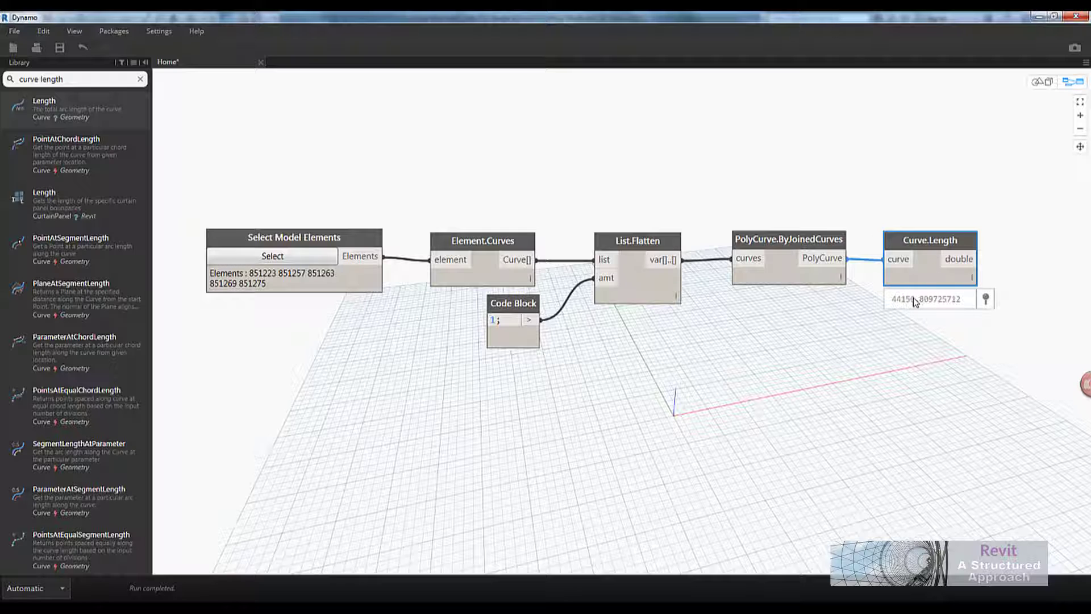
# - Float Dynamo over Revit and orbit the 3D view to an isometric angle
pyautogui.moveTo(885, 17); pyautogui.dragTo(856, 320)
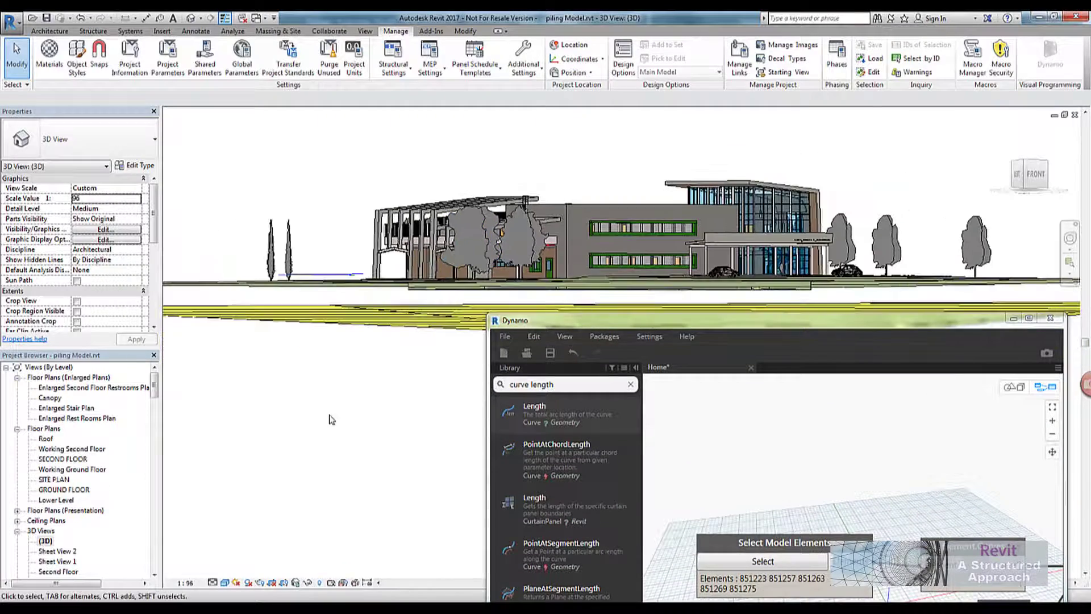
pyautogui.keyDown('shift'); pyautogui.moveTo(355, 470); pyautogui.dragTo(363, 487, button='middle'); pyautogui.keyUp('shift')
pyautogui.scroll(4, 363, 487)
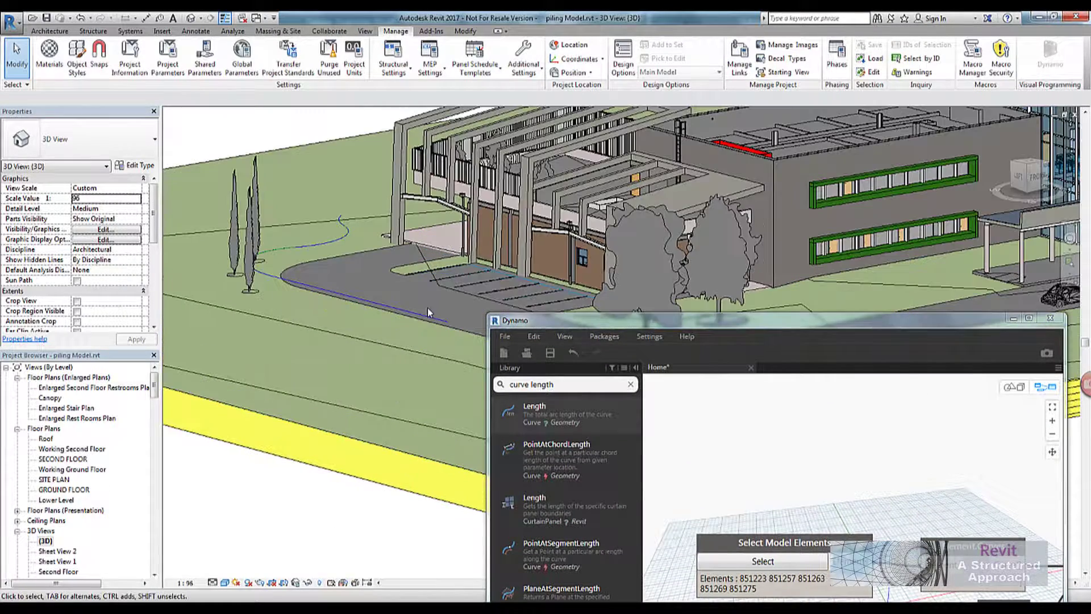
pyautogui.scroll(-3, 806, 455)
pyautogui.scroll(4, 807, 489)
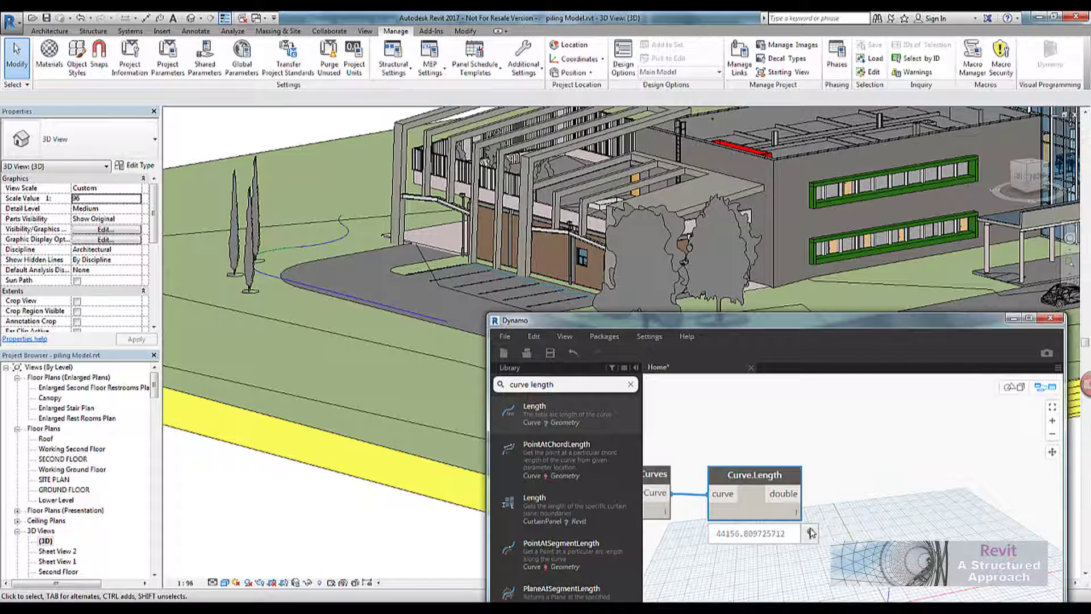
pyautogui.moveTo(833, 501); pyautogui.dragTo(893, 473, button='middle')
pyautogui.scroll(3, 739, 494)
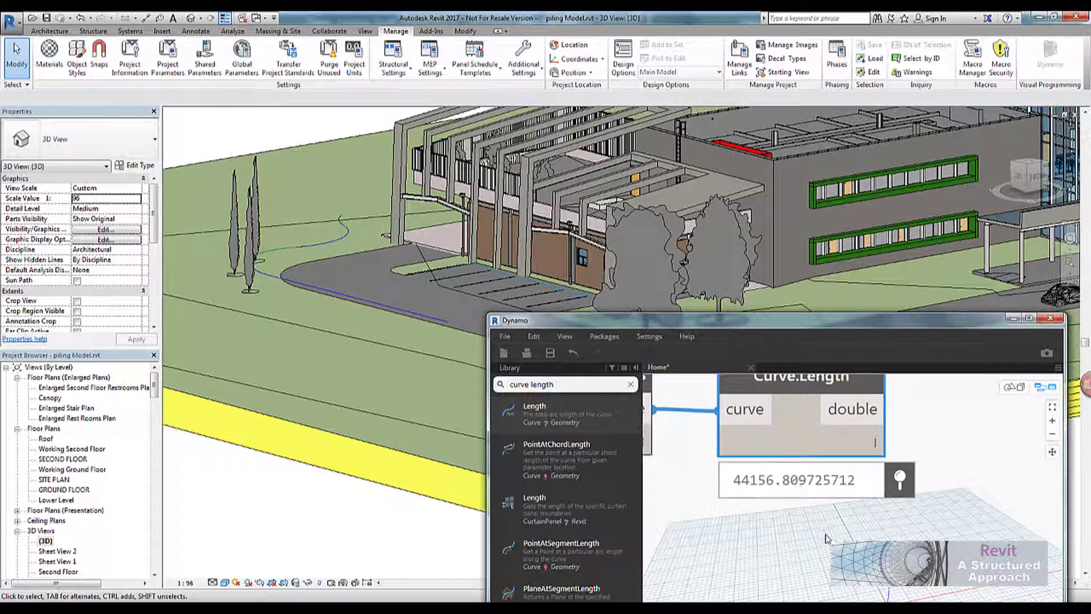
pyautogui.click(429, 342)
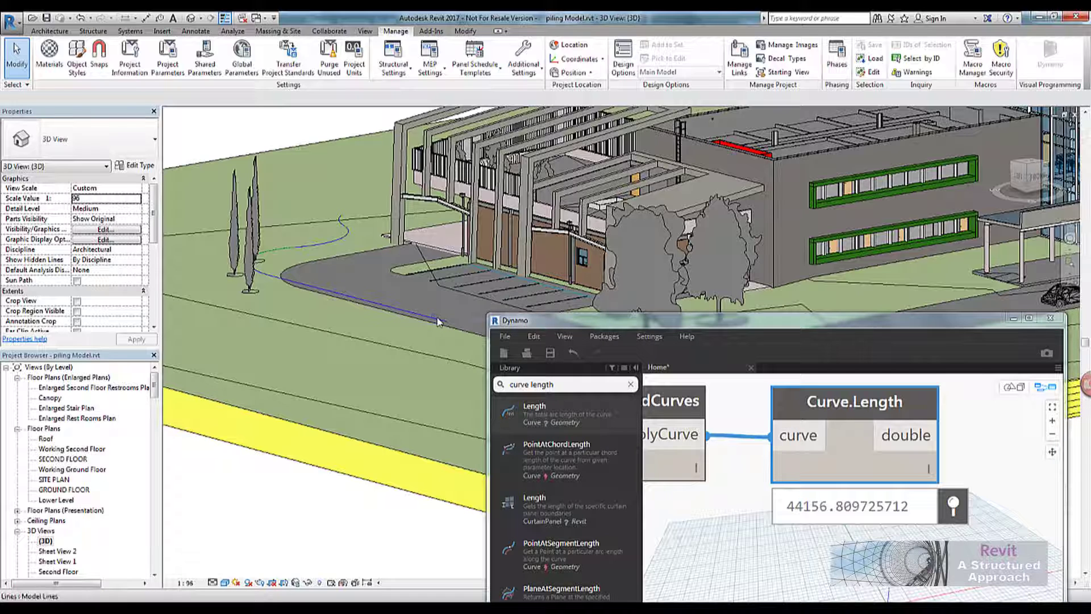
# - Change the piling model line's length to 10000, then back to 20000, watching Curve.Length update
pyautogui.click(434, 322)
pyautogui.click(337, 296)
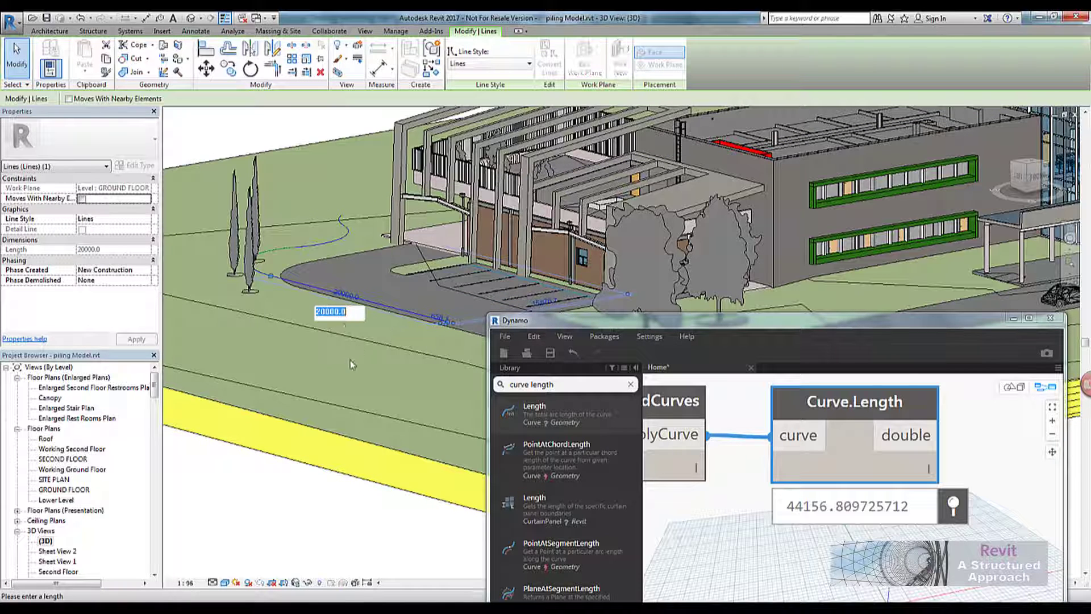
pyautogui.write('10000')
pyautogui.press('Return')
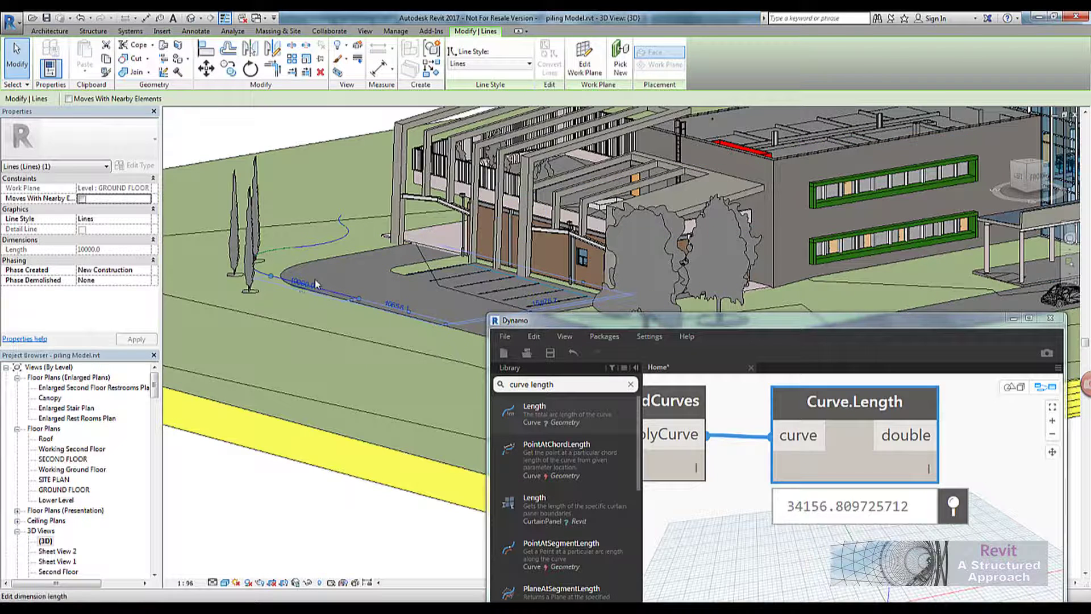
pyautogui.click(301, 284)
pyautogui.write('20000')
pyautogui.press('Return')
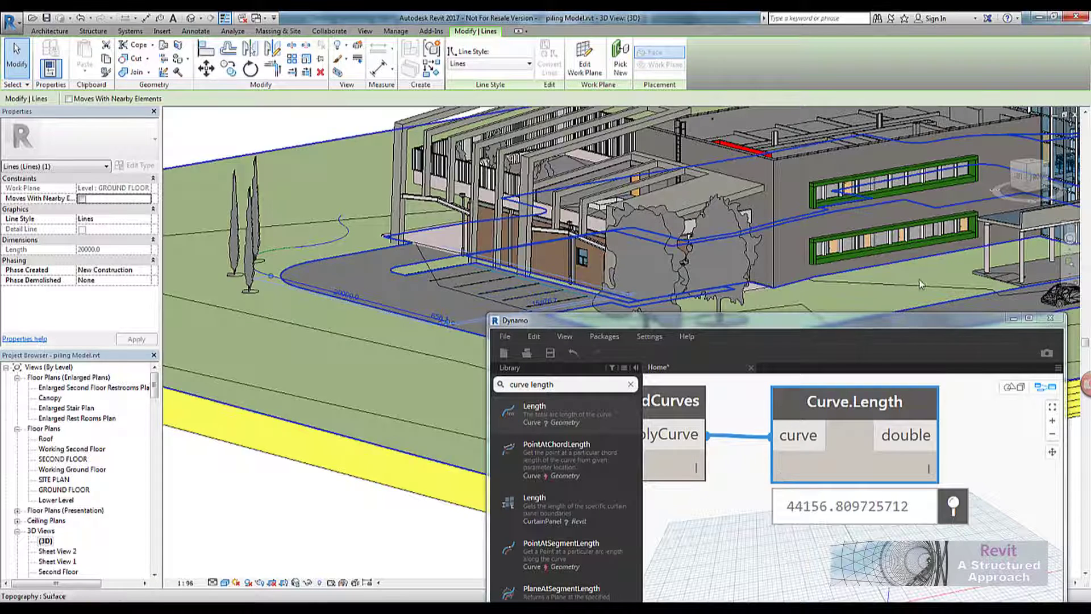
# - Maximize Dynamo again and deselect the Curve.Length node
pyautogui.click(1029, 318)
pyautogui.click(845, 277)
pyautogui.scroll(-2, 838, 270)
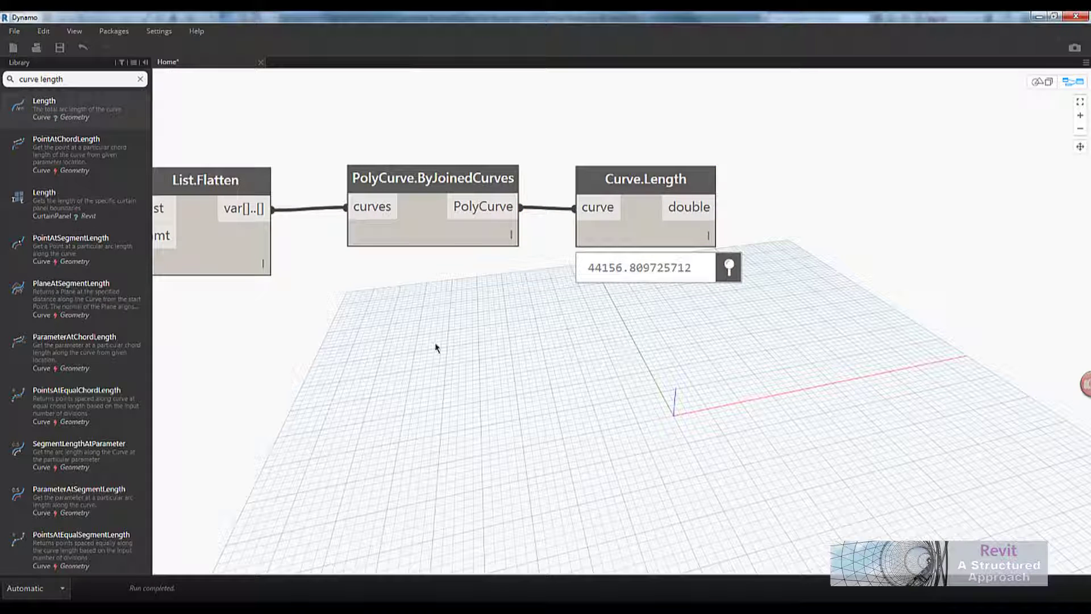
# - Rename the Select Model Elements node to 'Select Model Lines for Piling Path'
pyautogui.moveTo(437, 342); pyautogui.dragTo(756, 268, button='middle')
pyautogui.scroll(-2, 597, 336)
pyautogui.moveTo(671, 275); pyautogui.dragTo(692, 294, button='middle')
pyautogui.moveTo(568, 314); pyautogui.dragTo(583, 333, button='middle')
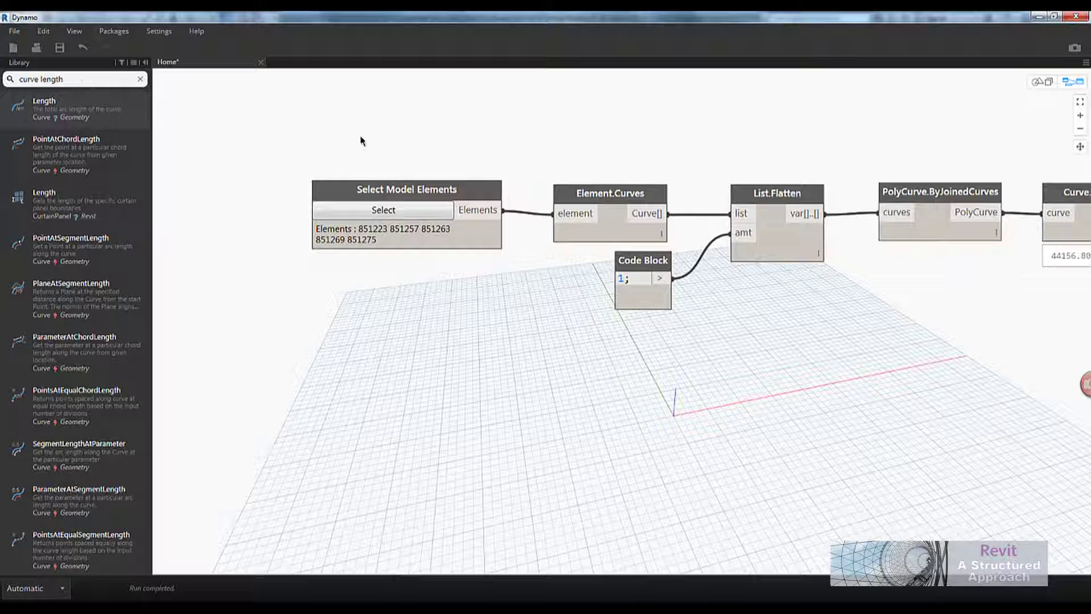
pyautogui.doubleClick(439, 196)
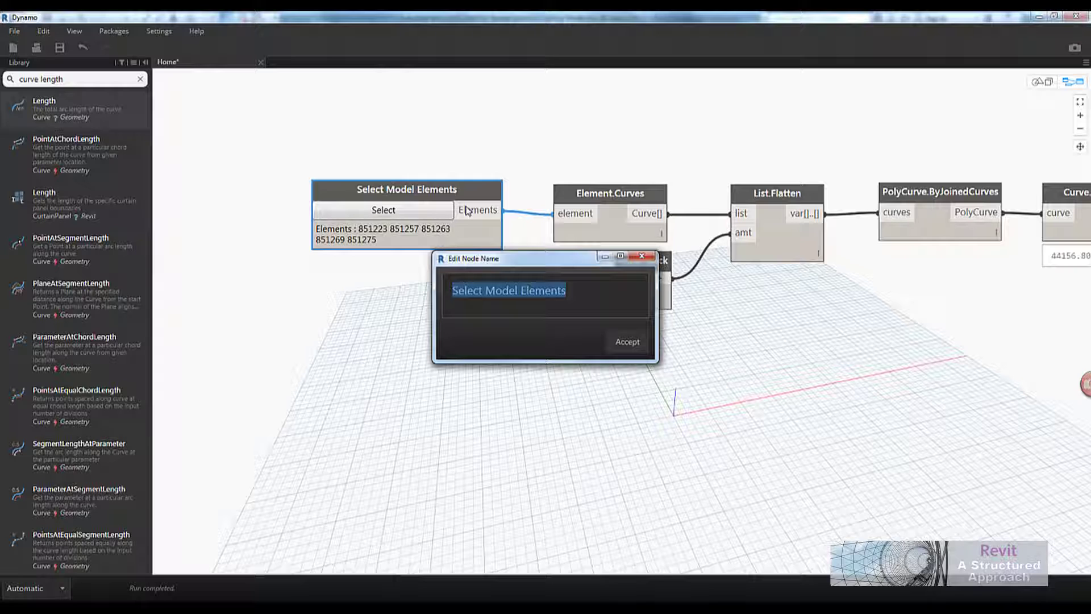
pyautogui.click(502, 289)
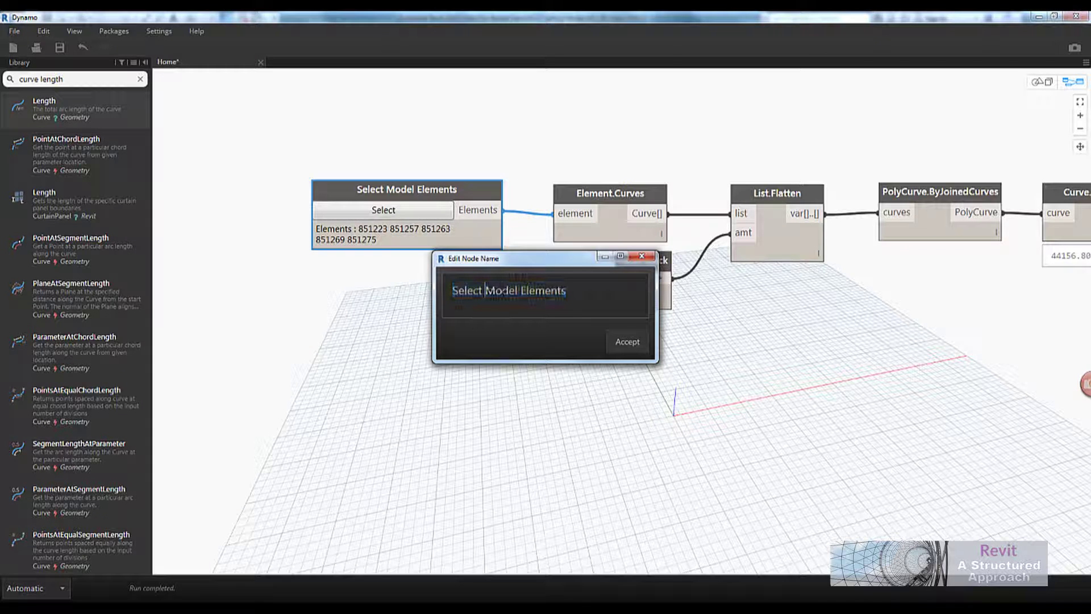
pyautogui.moveTo(485, 290); pyautogui.dragTo(557, 293)
pyautogui.write('Model ')
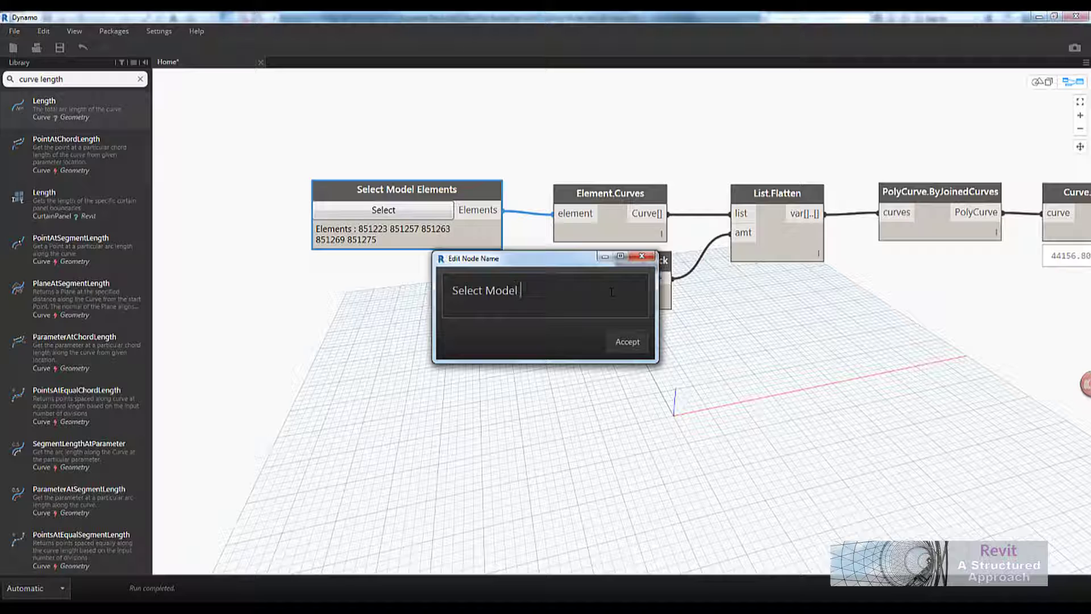
pyautogui.write('Lines for Piling Path')
pyautogui.click(627, 341)
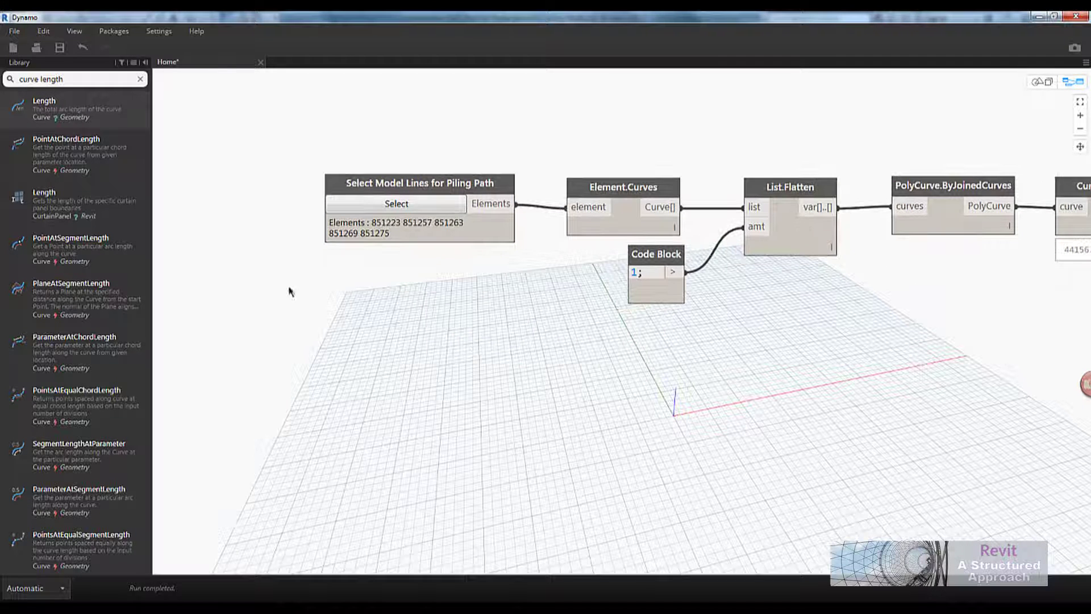
# - Add a Select Model Element node from Revit > Selection and place it below the piling graph
pyautogui.click(141, 79)
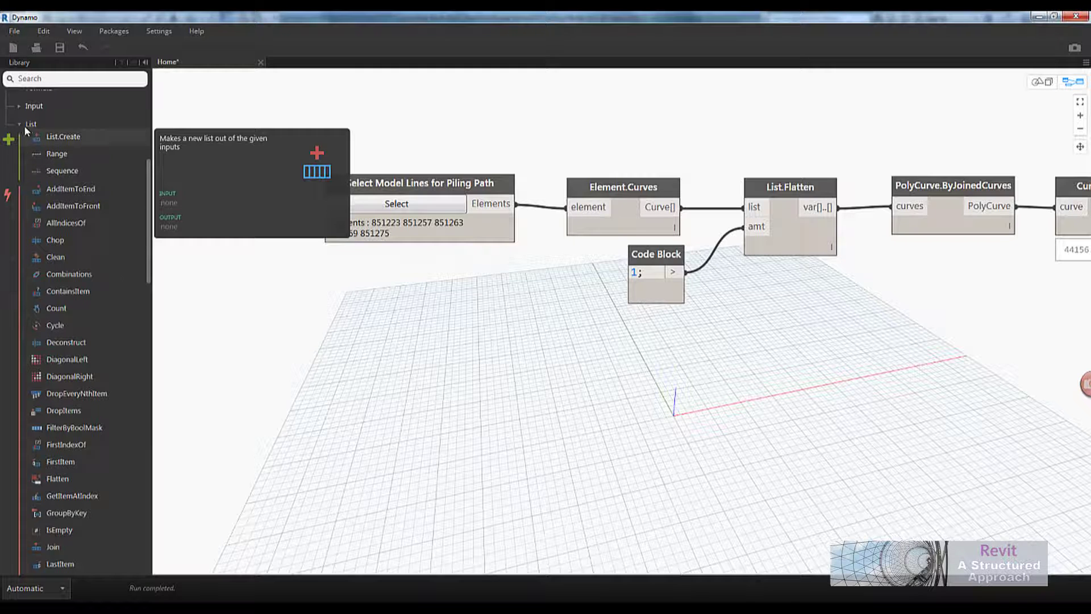
pyautogui.click(24, 124)
pyautogui.scroll(5, 71, 199)
pyautogui.click(8, 249)
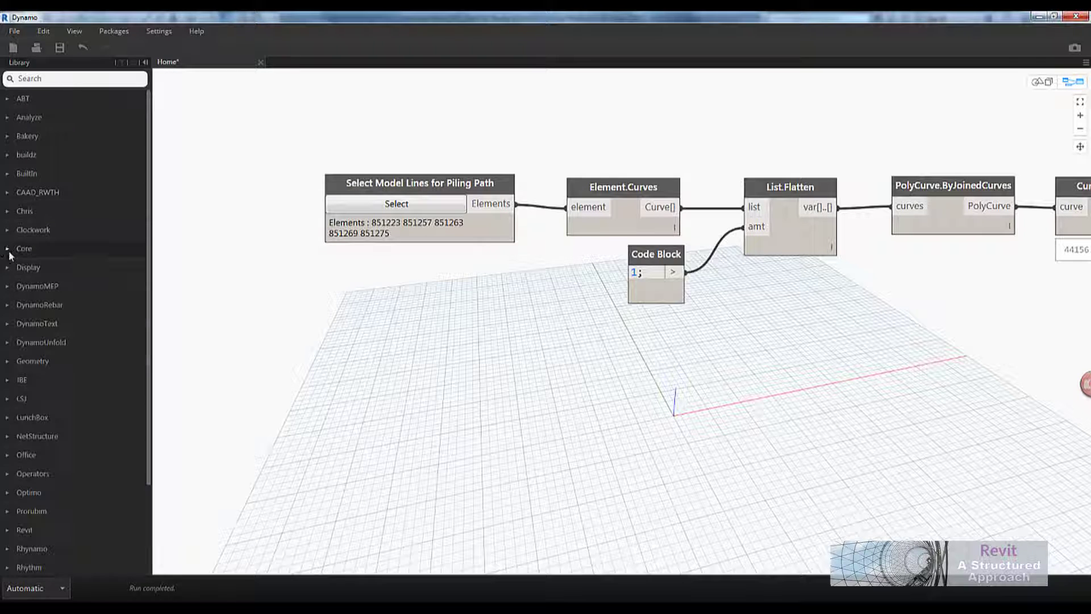
pyautogui.scroll(-3, 47, 277)
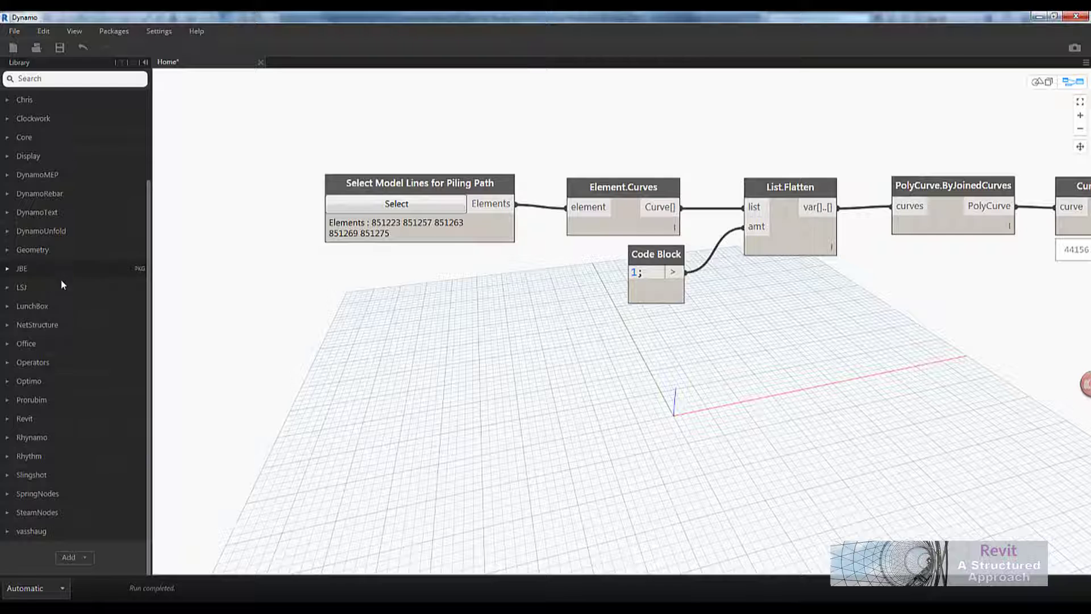
pyautogui.click(8, 418)
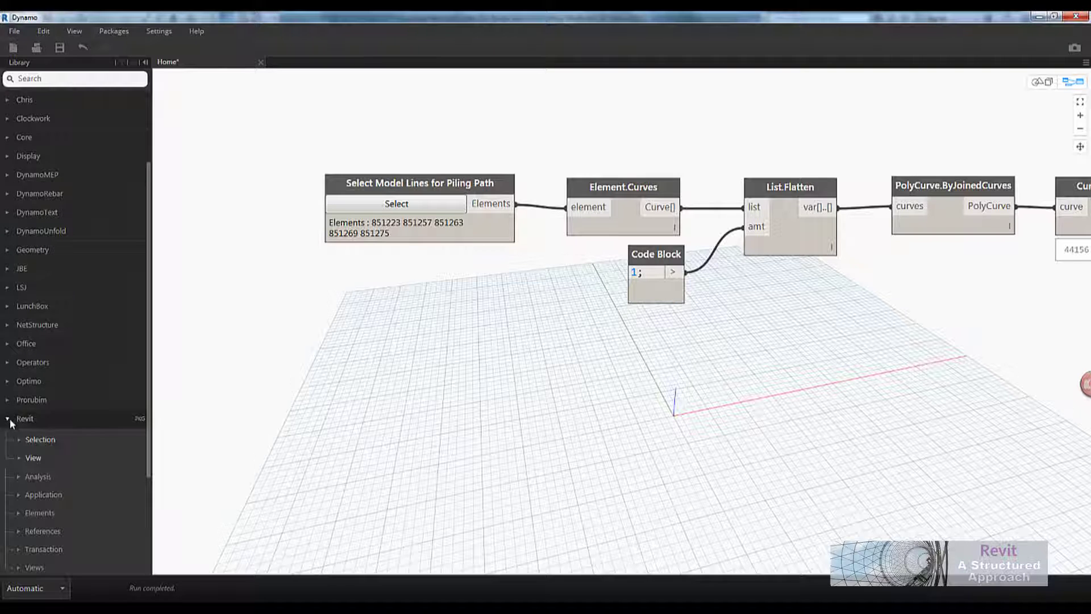
pyautogui.scroll(-3, 64, 358)
pyautogui.click(21, 289)
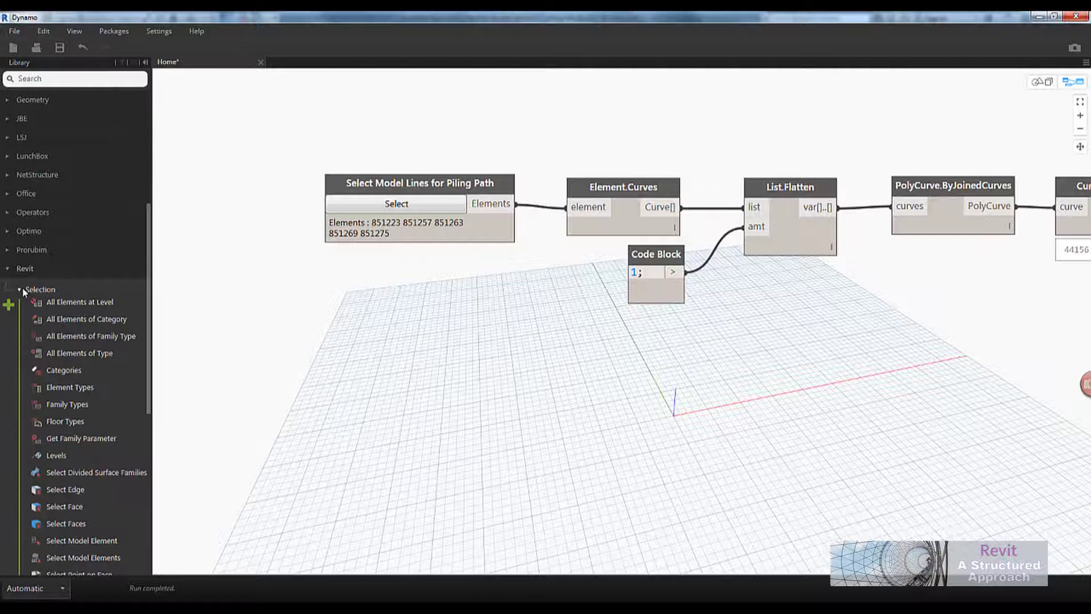
pyautogui.scroll(-5, 101, 246)
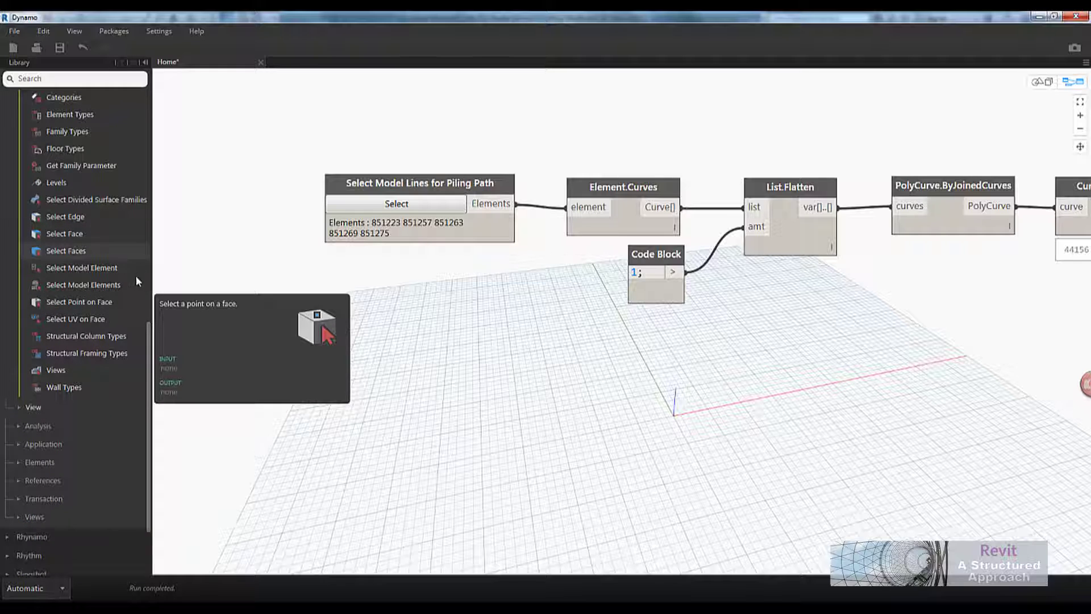
pyautogui.click(79, 270)
pyautogui.moveTo(655, 299); pyautogui.dragTo(402, 349)
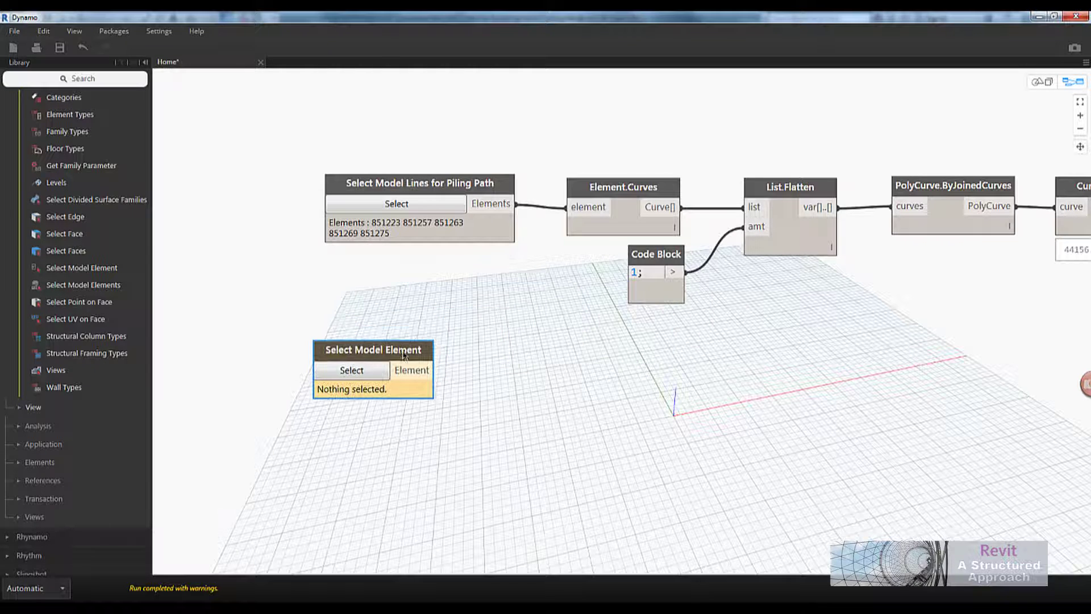
# - Rename the new node to 'Select Topograpghy' and shrink Dynamo to float over Revit
pyautogui.doubleClick(404, 353)
pyautogui.click(484, 291)
pyautogui.moveTo(484, 290); pyautogui.dragTo(606, 298)
pyautogui.write('Topo')
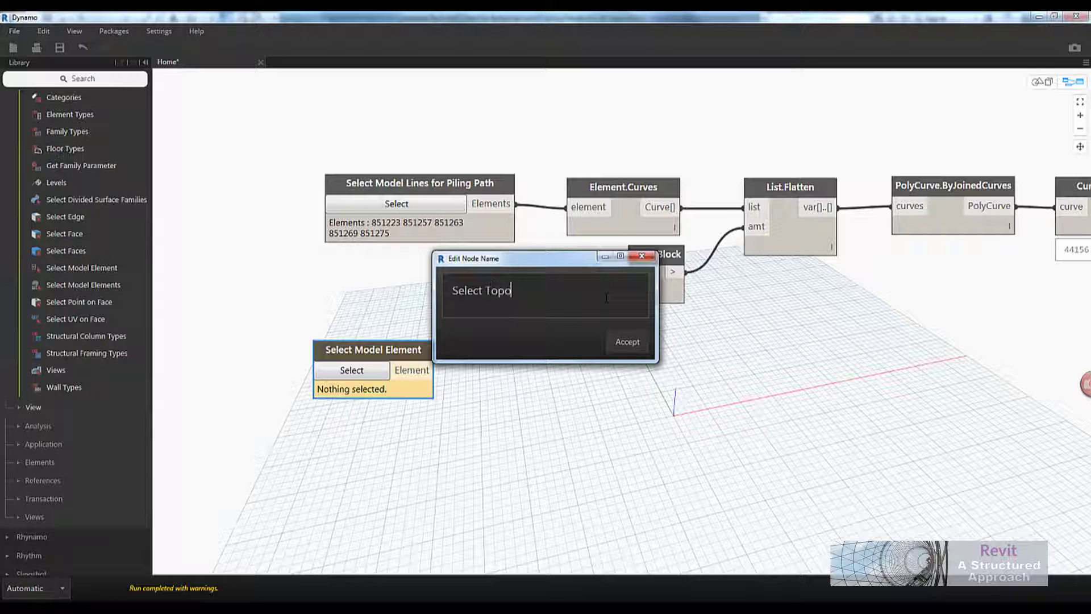
pyautogui.write('grapghy')
pyautogui.click(625, 342)
pyautogui.moveTo(570, 15); pyautogui.dragTo(733, 76)
# - Pick the Revit topography as Element 407795 in Select Topograpghy, then maximize Dynamo
pyautogui.click(786, 431)
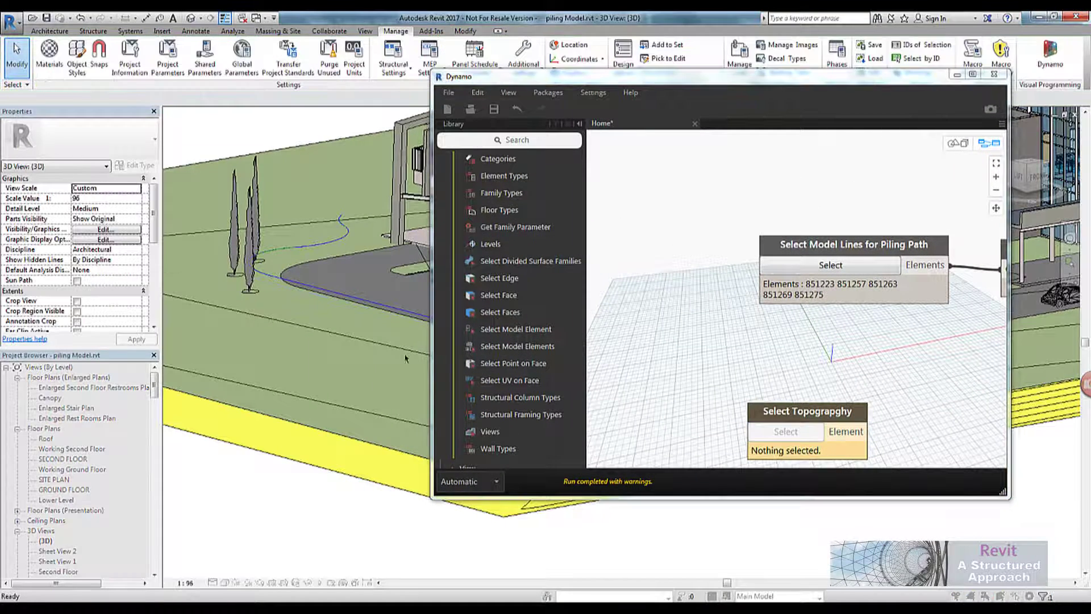
pyautogui.click(326, 435)
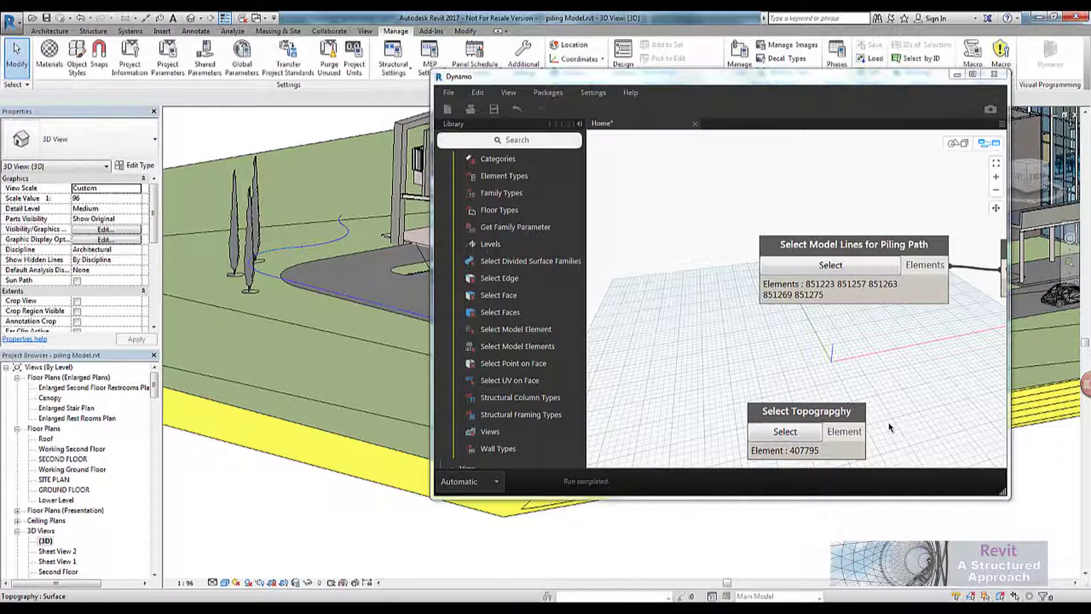
pyautogui.moveTo(939, 392); pyautogui.dragTo(931, 371, button='middle')
pyautogui.click(974, 75)
pyautogui.moveTo(568, 349); pyautogui.dragTo(676, 372, button='middle')
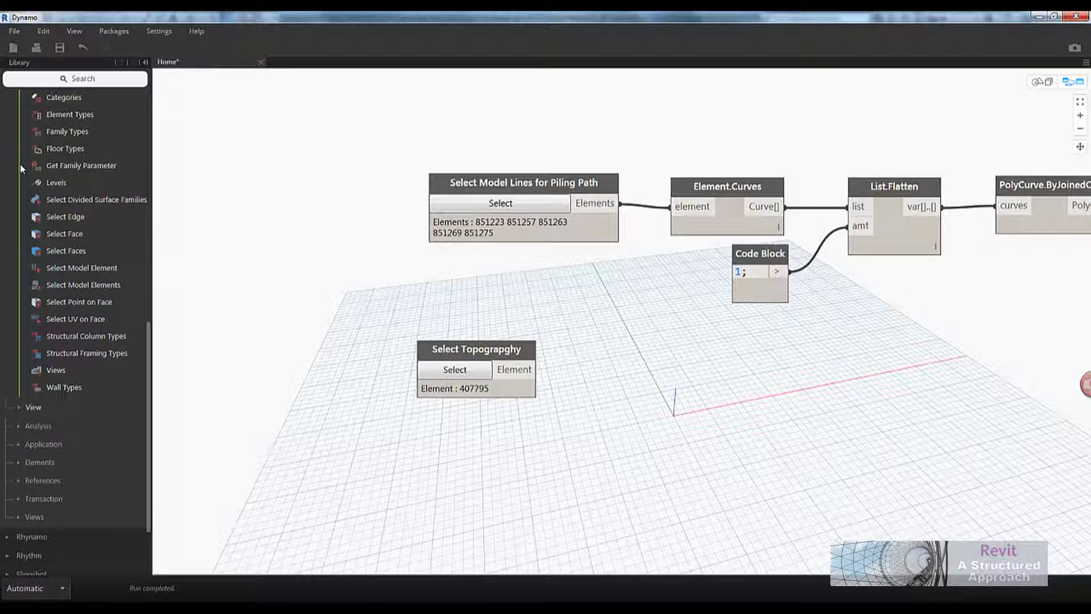
# - Search the Library for 'topogra' and read the Topography.ToPolySurface node descriptions
pyautogui.click(110, 80)
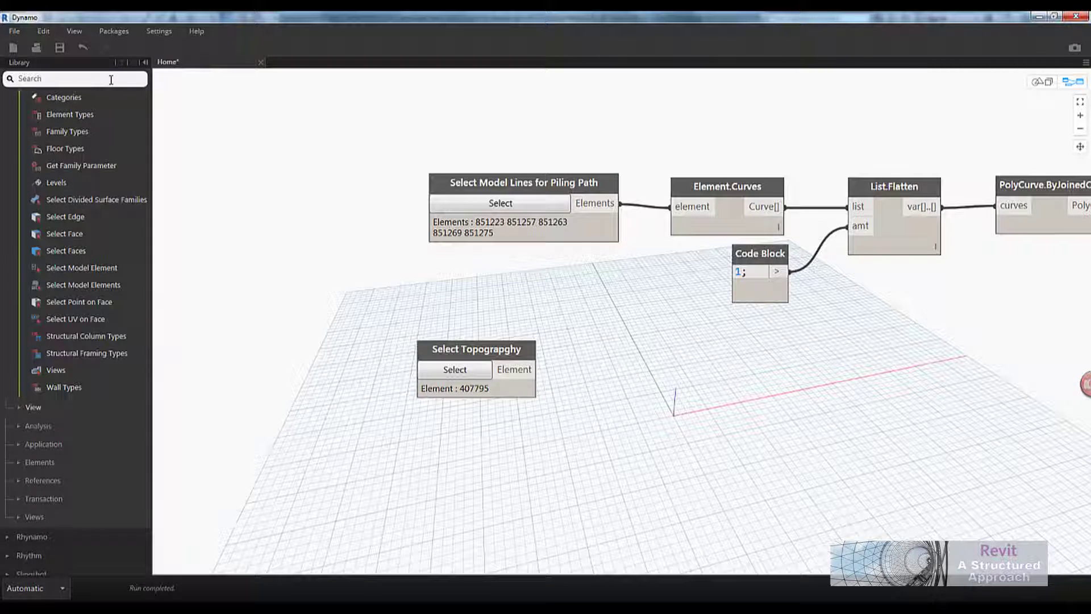
pyautogui.write('t')
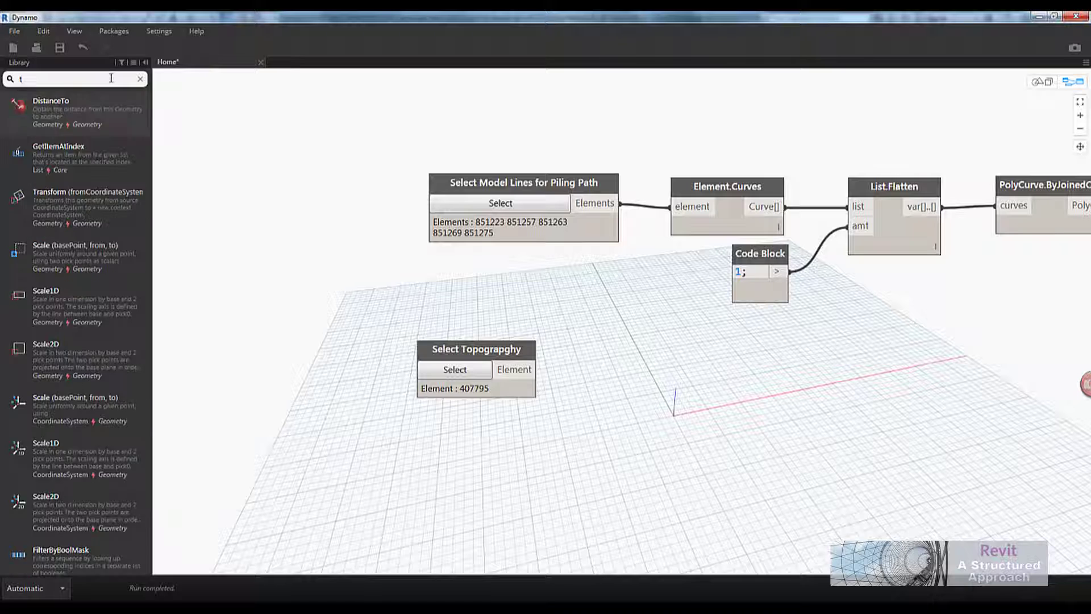
pyautogui.write('opograpghy')
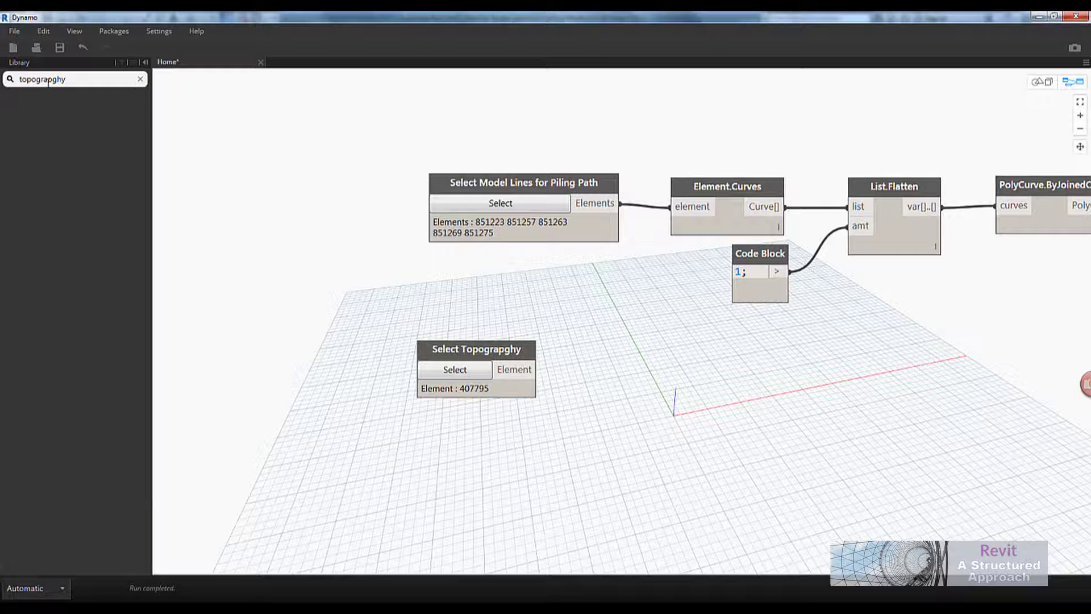
pyautogui.moveTo(48, 80); pyautogui.dragTo(103, 97)
pyautogui.press('BackSpace')
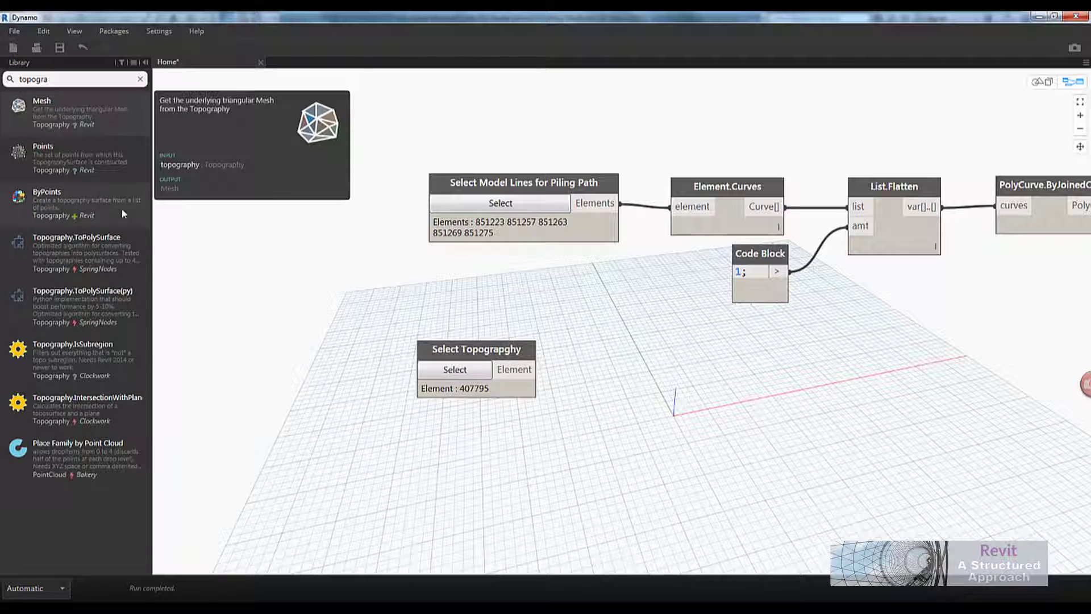
pyautogui.moveTo(107, 248)
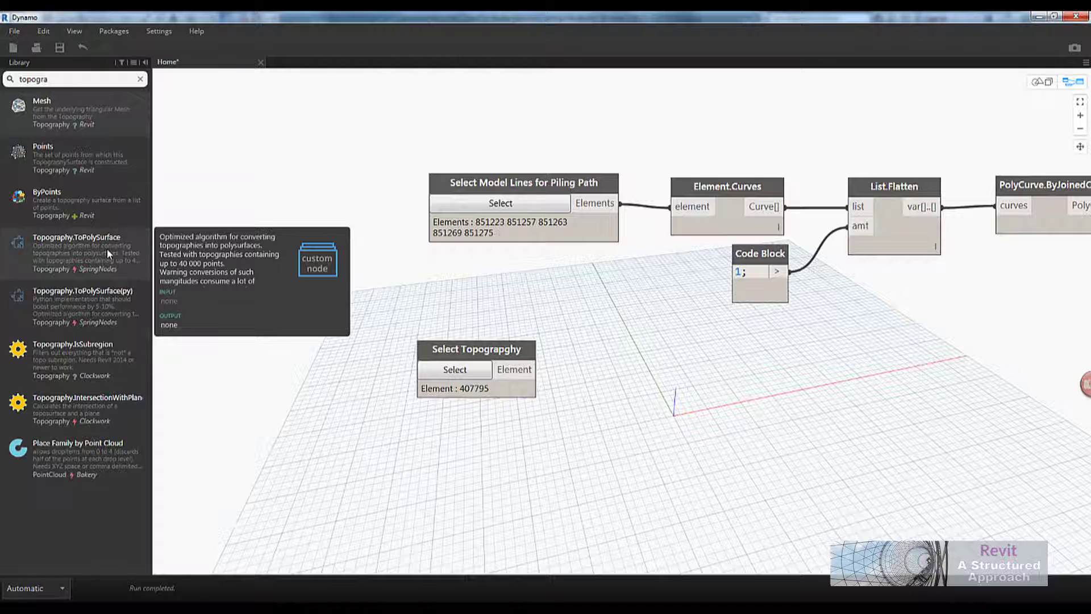
pyautogui.moveTo(106, 297)
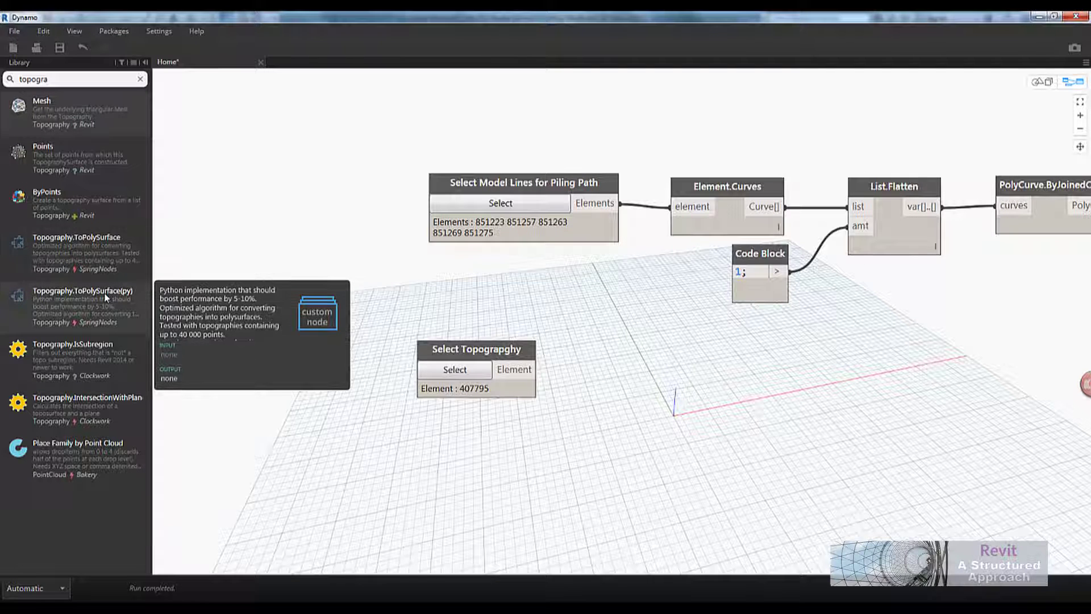
pyautogui.moveTo(112, 278)
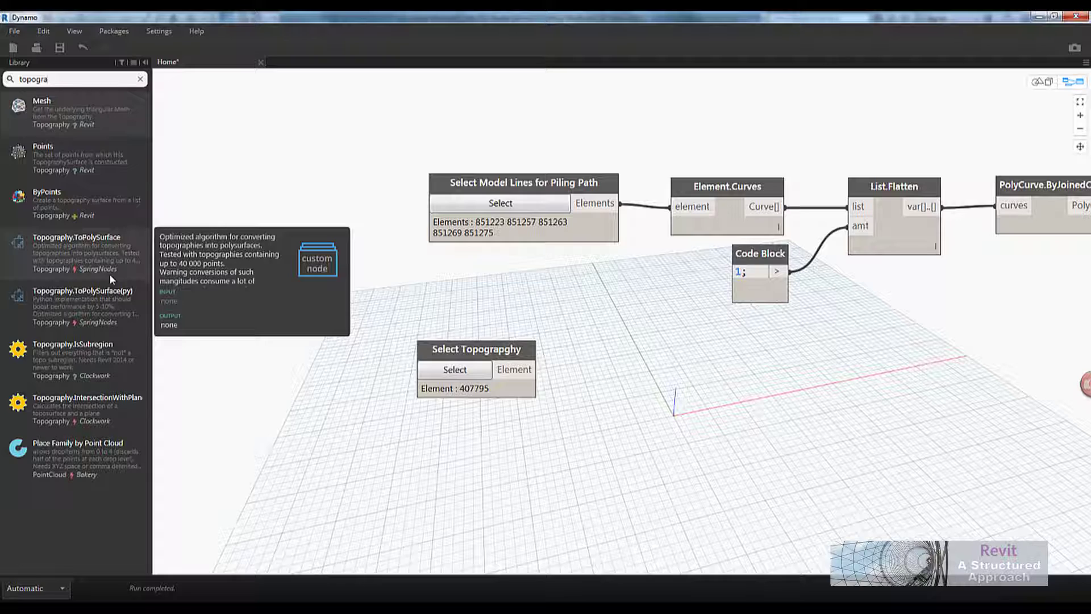
# - Add a Topography.ToPolySurface(py) node fed by Select Topograpghy's Element output
pyautogui.click(115, 305)
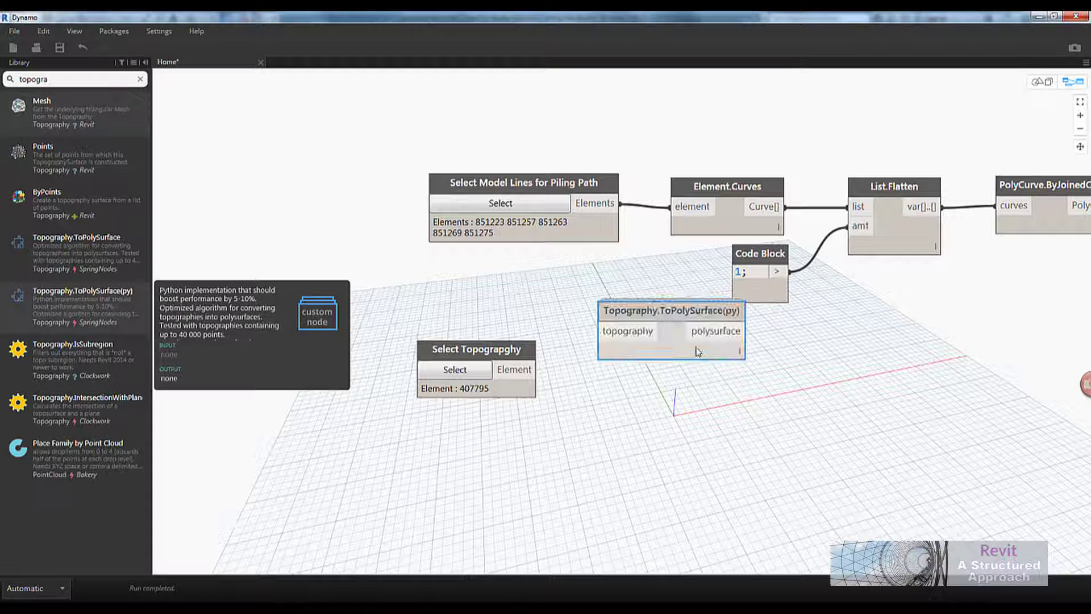
pyautogui.moveTo(702, 317); pyautogui.dragTo(716, 350)
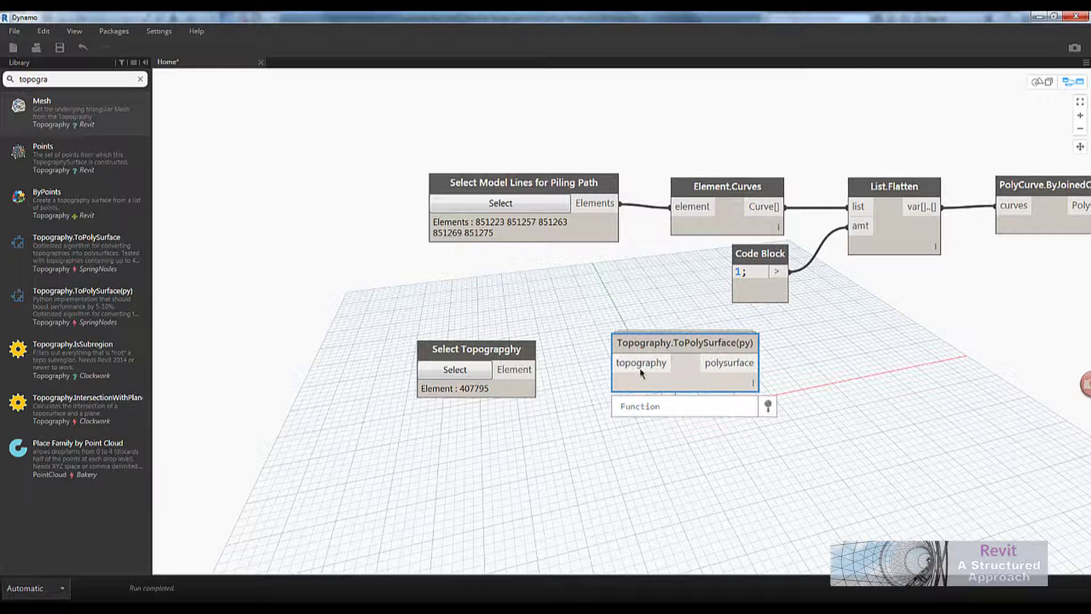
pyautogui.moveTo(538, 369); pyautogui.dragTo(645, 368)
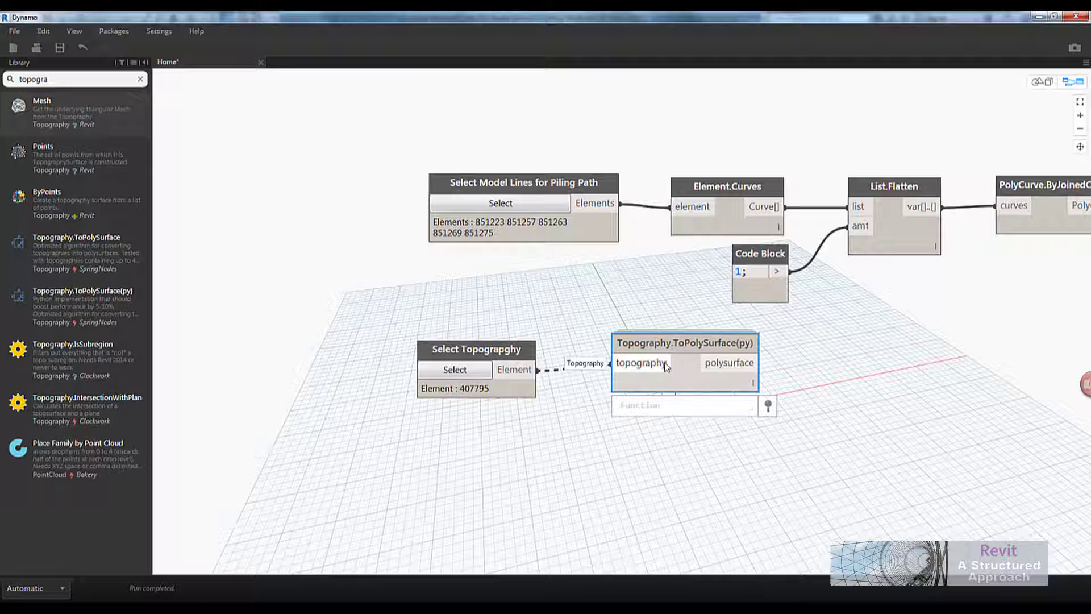
pyautogui.click(666, 367)
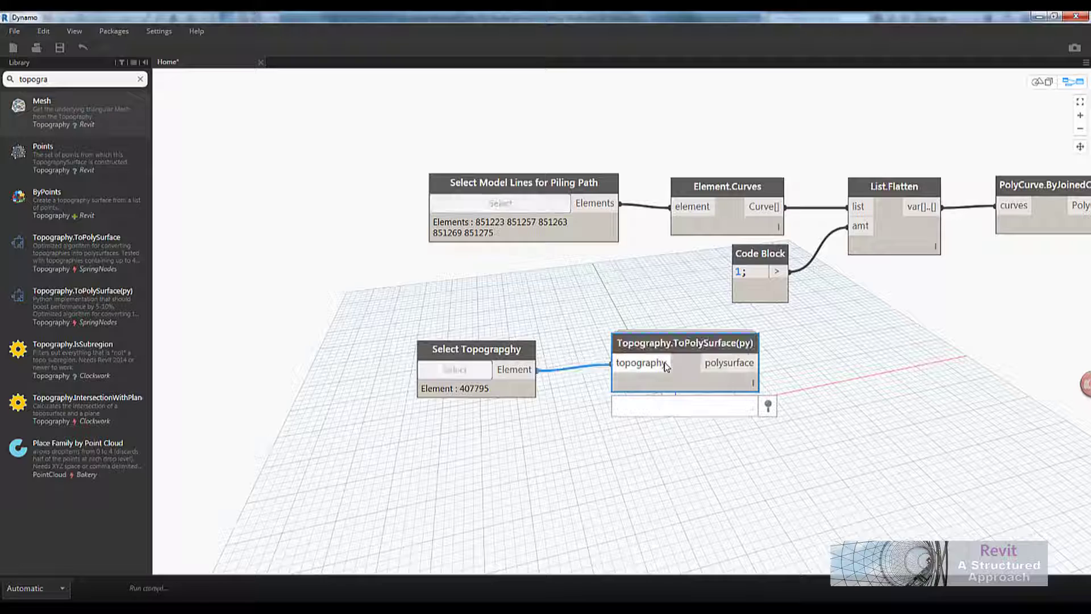
# - Switch to the 3D geometry preview and zoom to view the site polysurface
pyautogui.click(1038, 83)
pyautogui.scroll(-5, 705, 398)
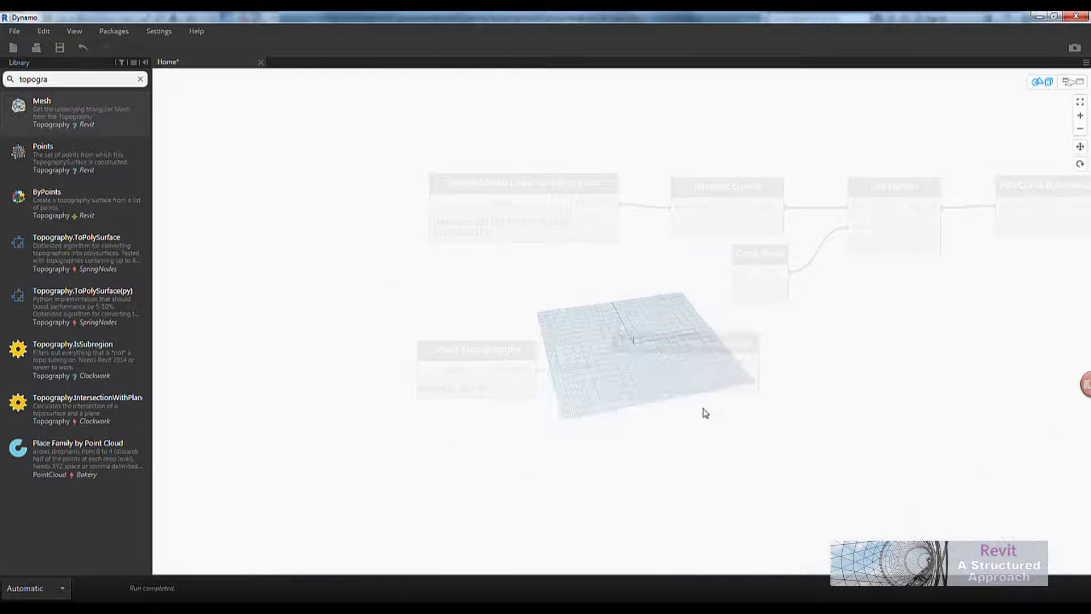
pyautogui.scroll(-5, 694, 409)
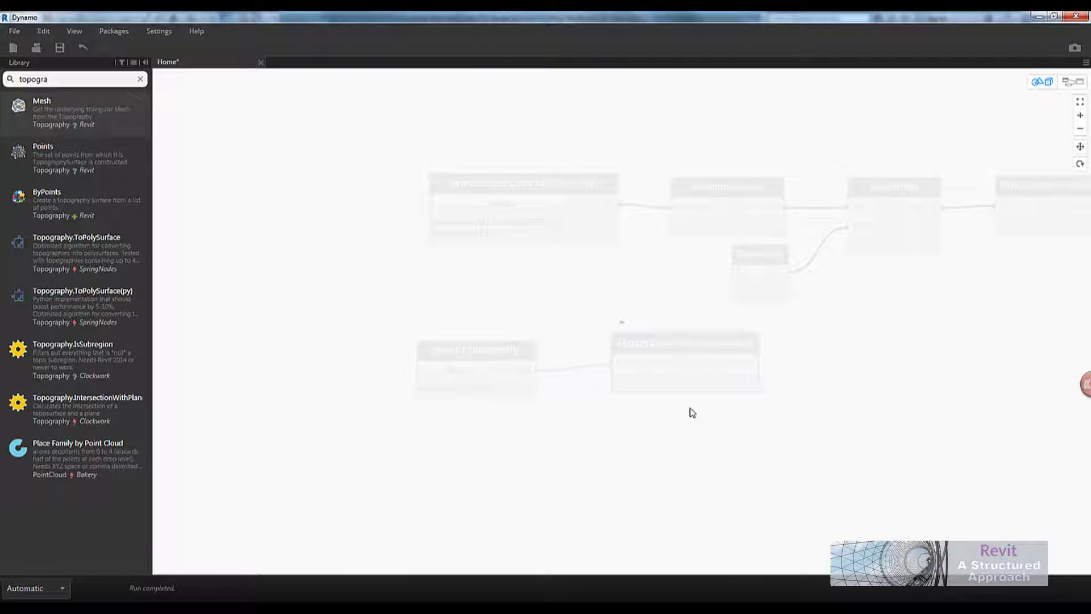
pyautogui.scroll(10, 695, 414)
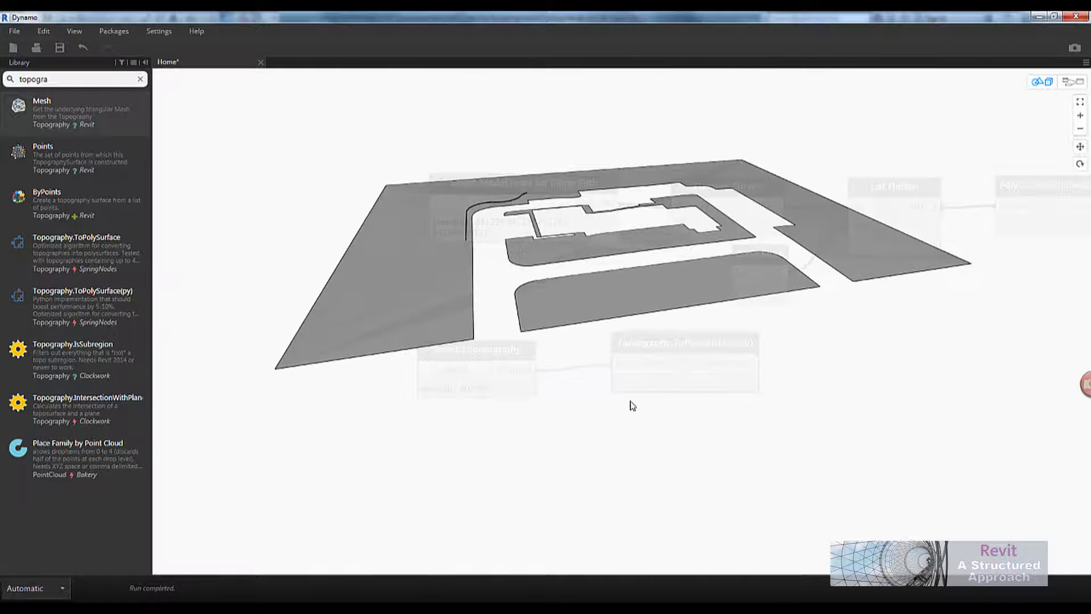